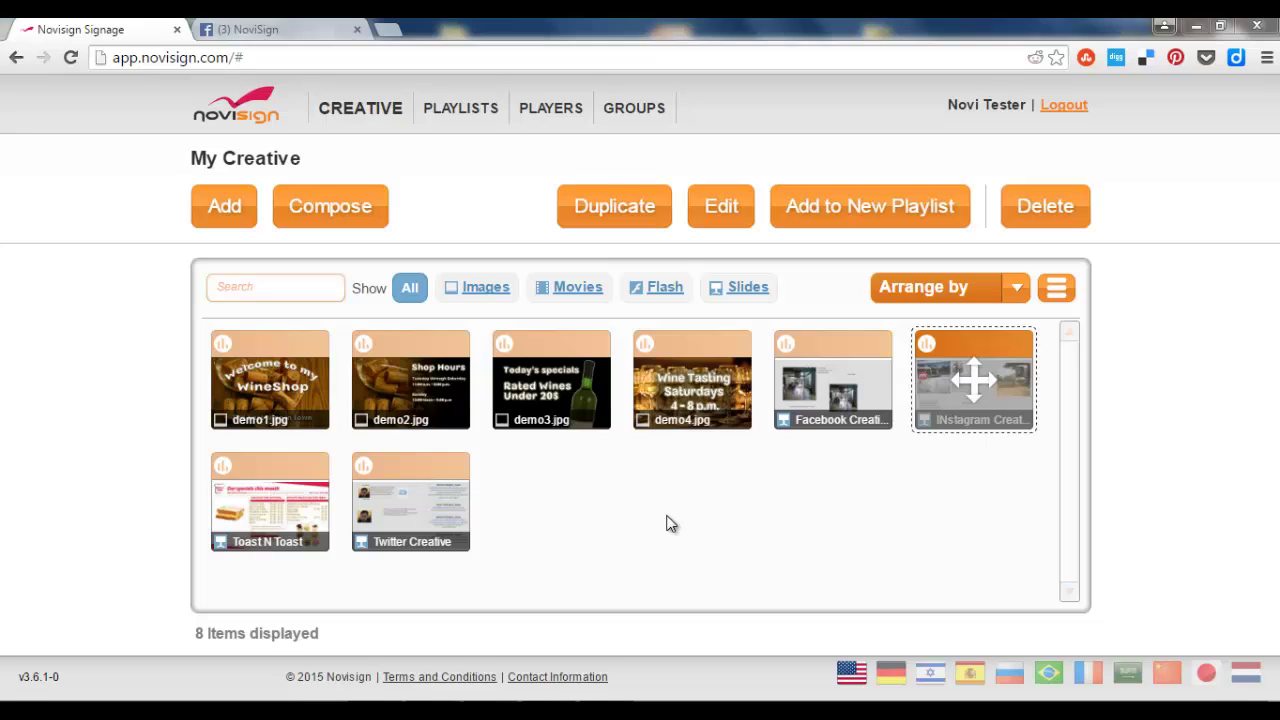
# Create a blank 16:9 creative named 'Social Feed Creative' and open it in the editor.
pyautogui.click(339, 211)
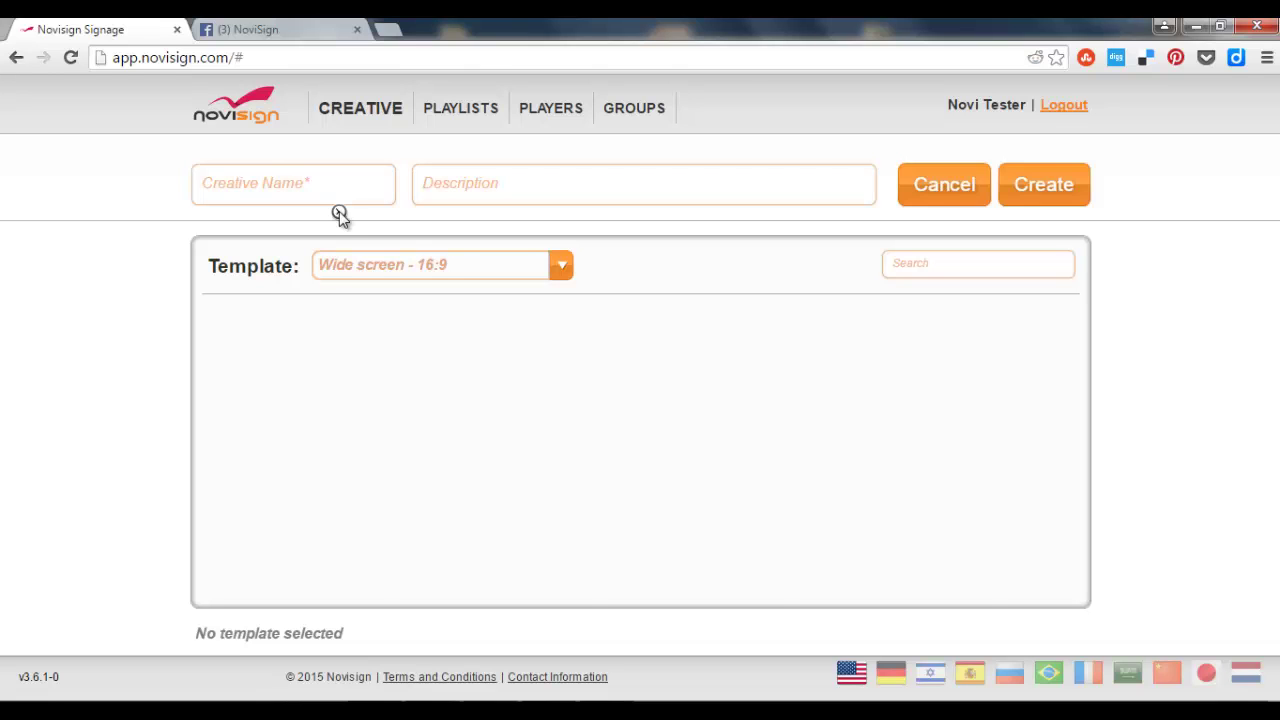
pyautogui.click(326, 184)
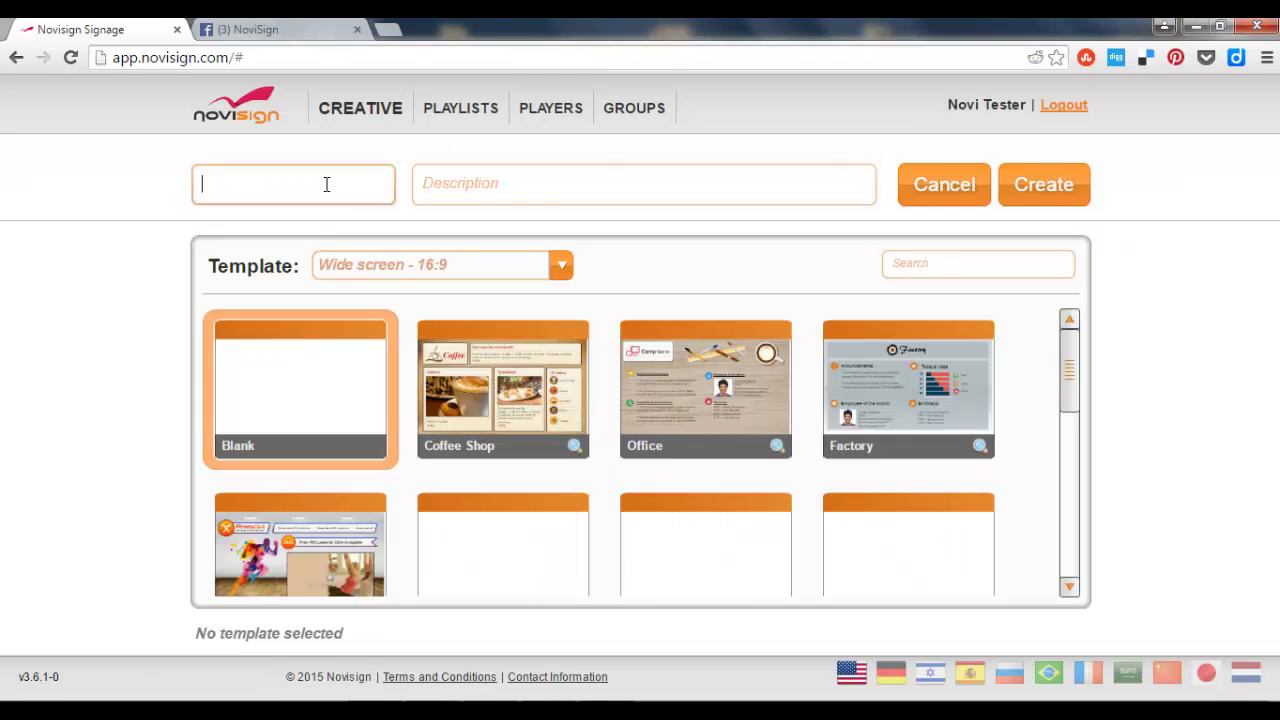
pyautogui.write('Social')
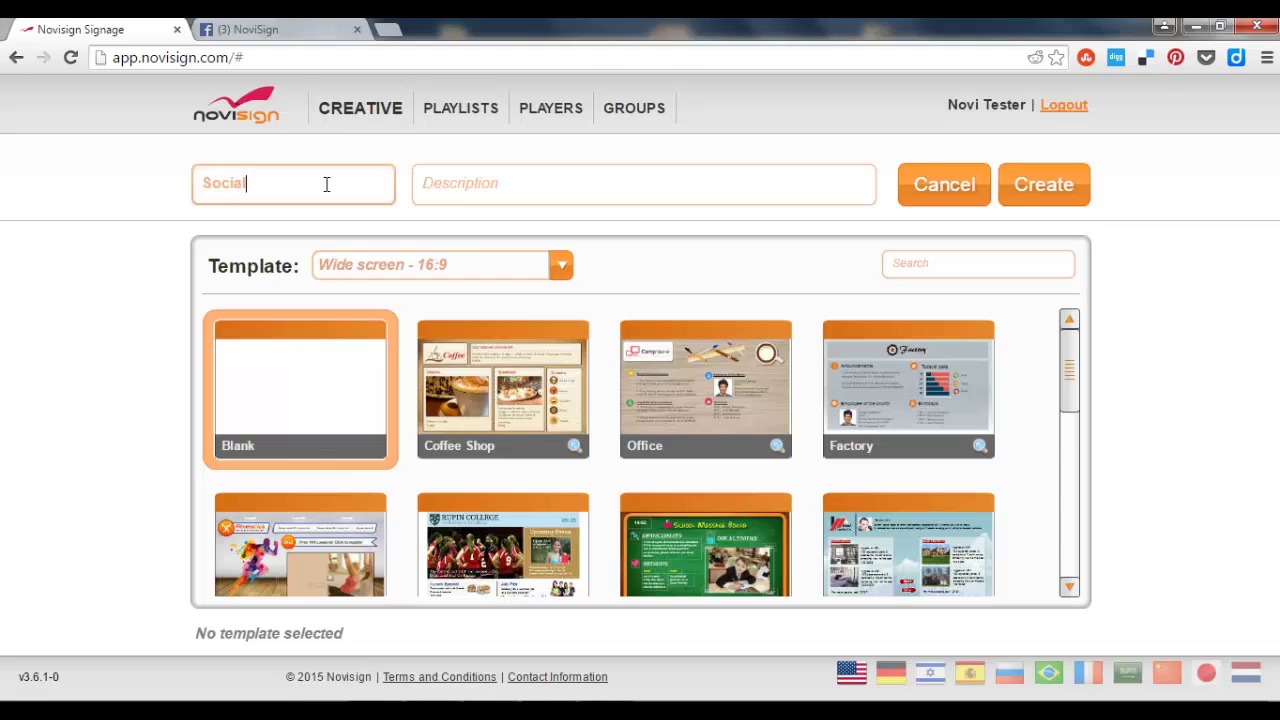
pyautogui.write(' Feed Creative')
pyautogui.click(1062, 183)
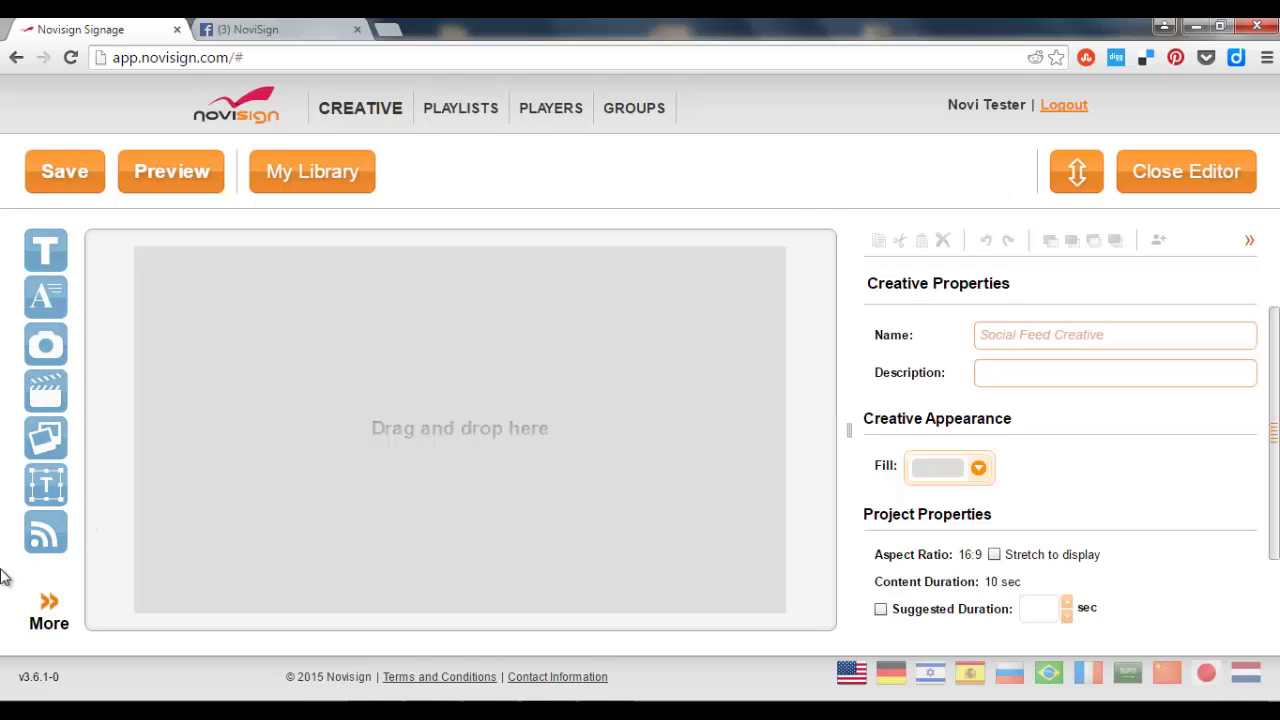
# Add a Scrolling Twitter feed of the linked account's tweets, moved top-left and enlarged.
pyautogui.click(56, 606)
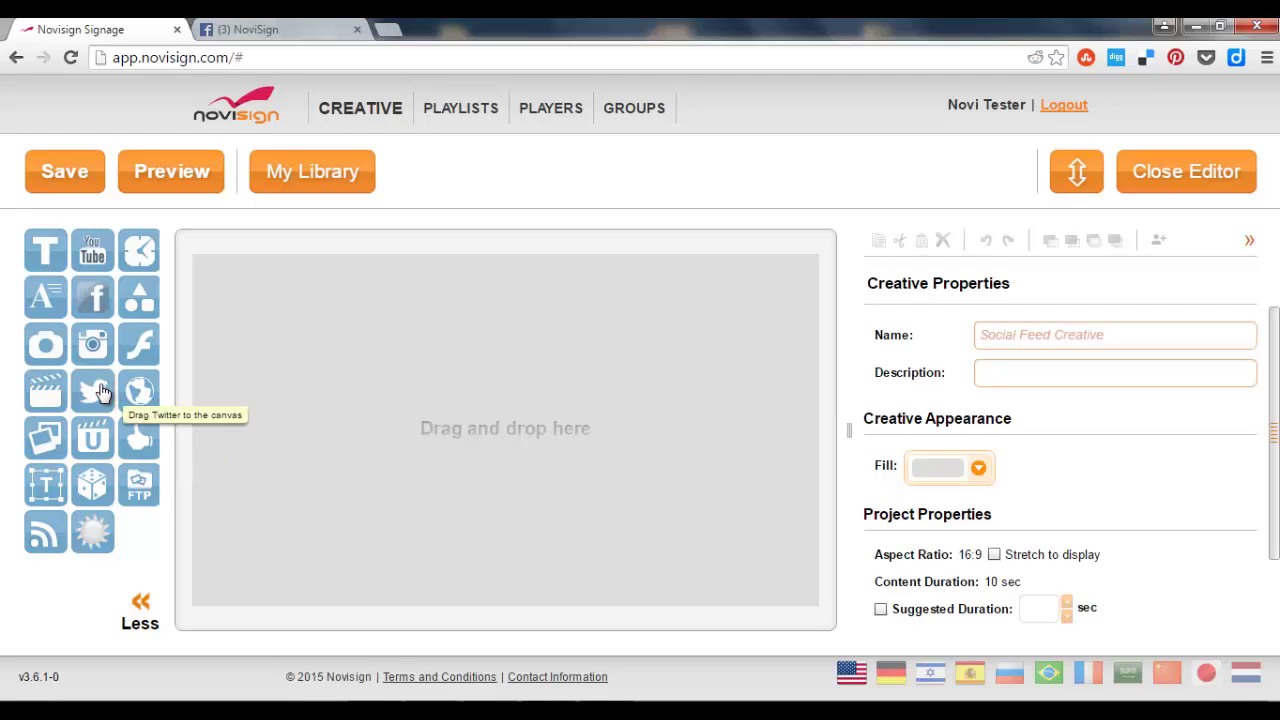
pyautogui.moveTo(92, 390); pyautogui.dragTo(319, 345)
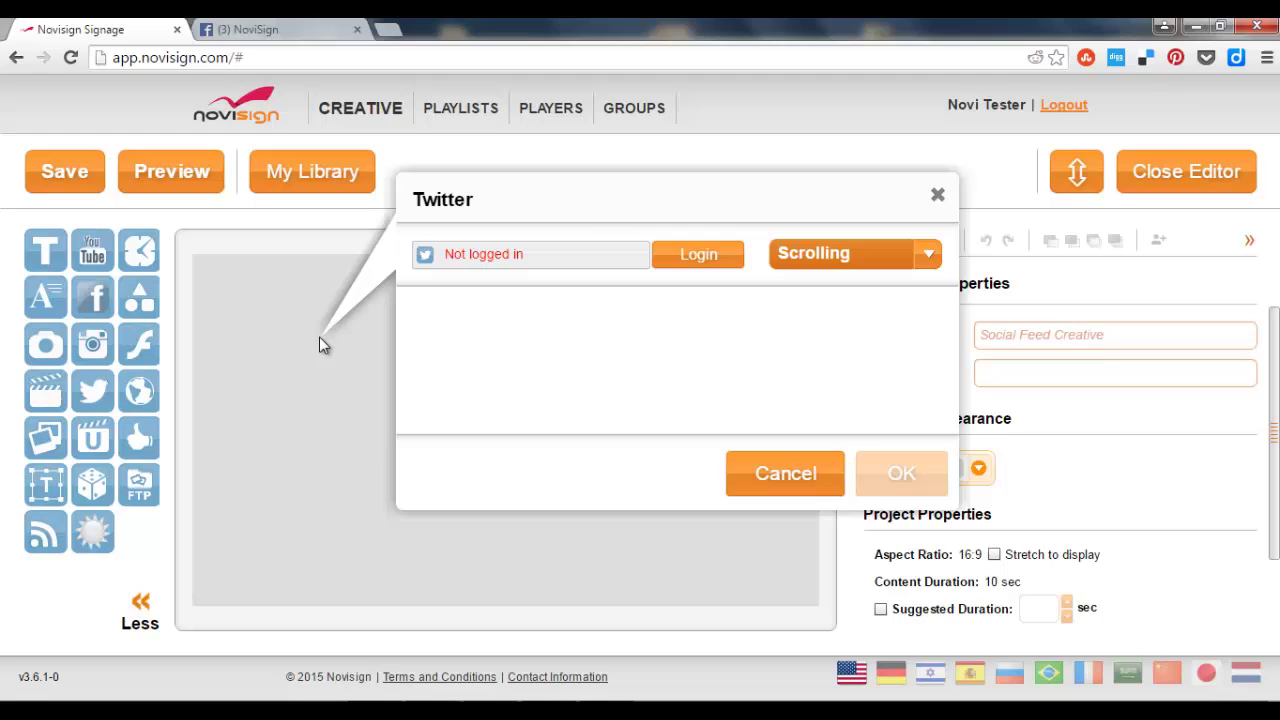
pyautogui.click(686, 258)
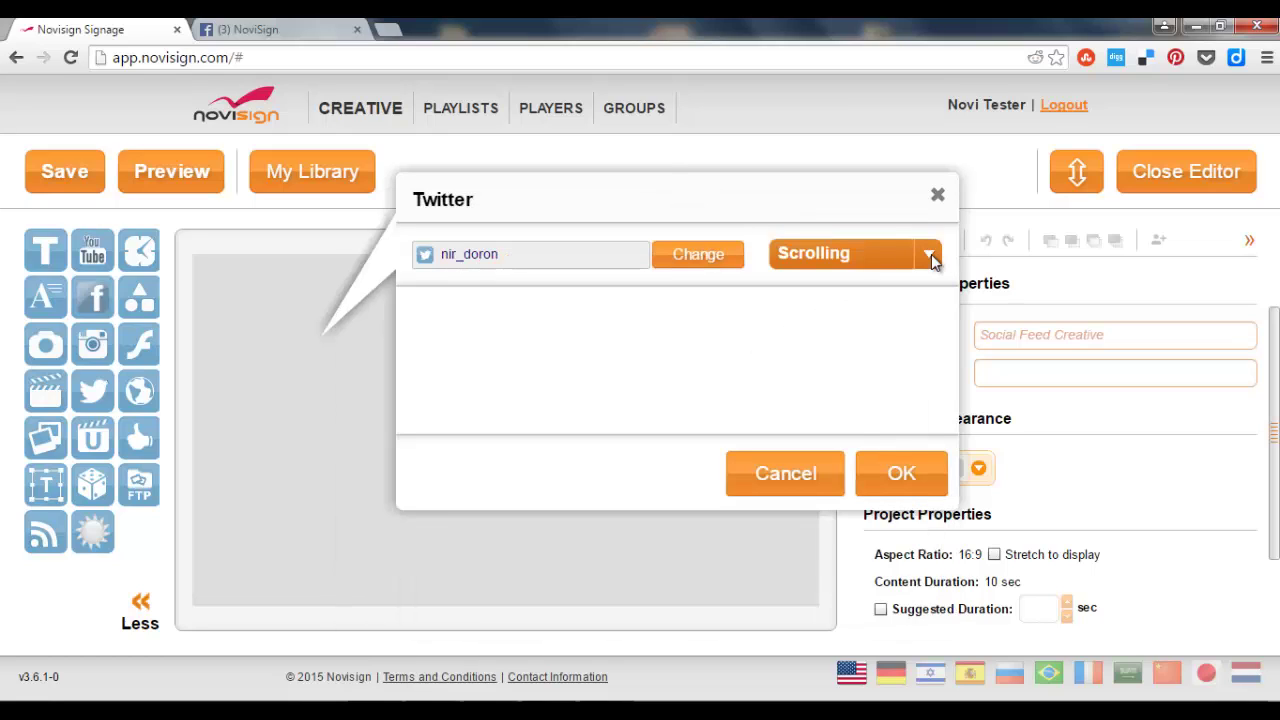
pyautogui.click(931, 255)
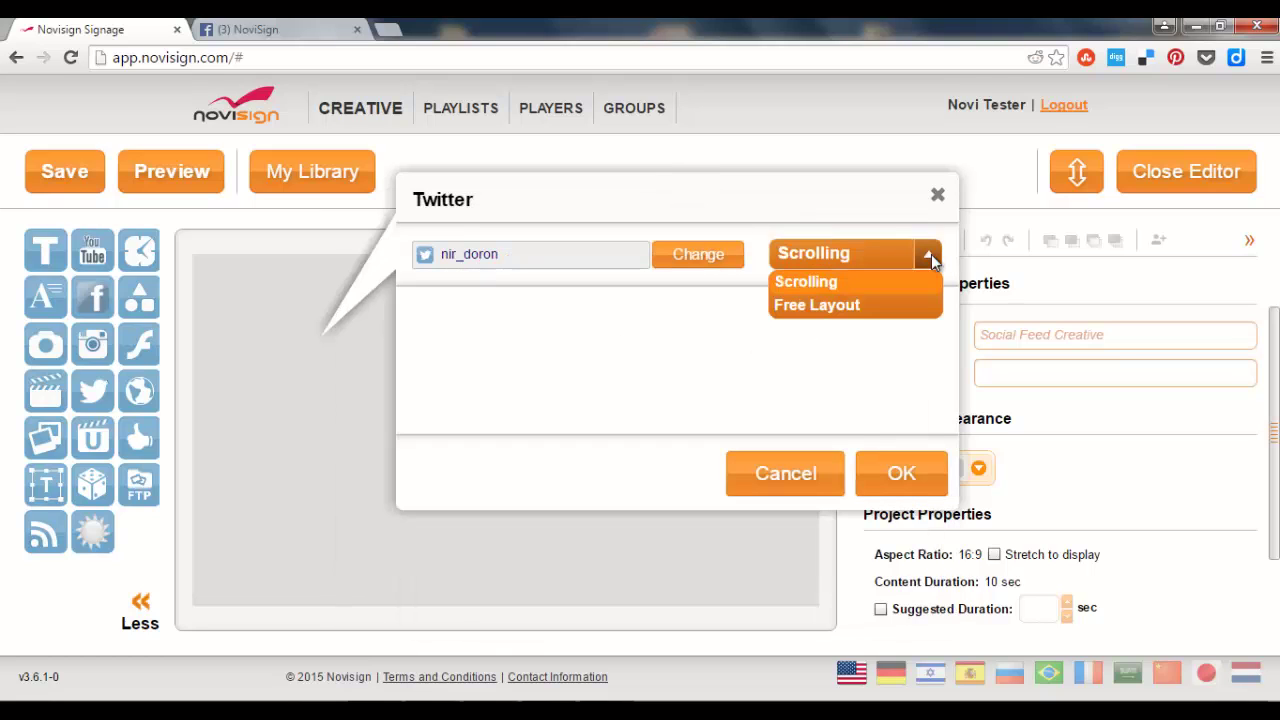
pyautogui.click(931, 254)
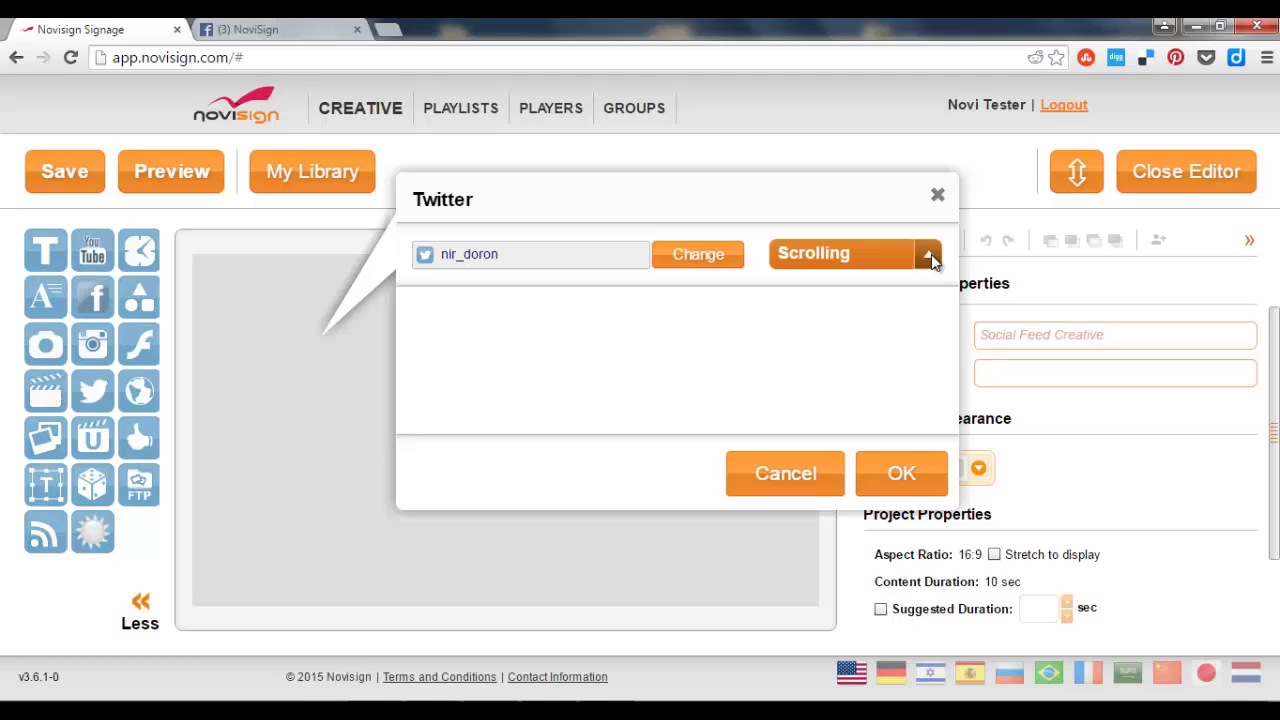
pyautogui.click(925, 481)
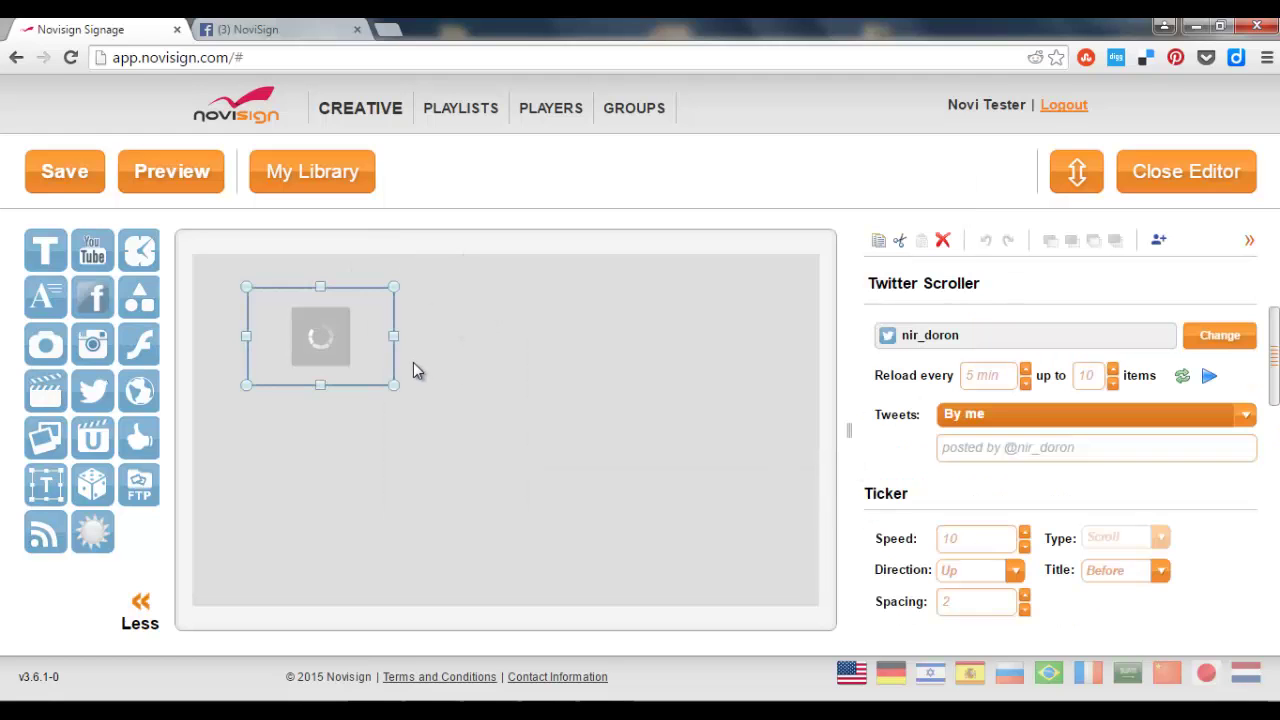
pyautogui.moveTo(365, 345); pyautogui.dragTo(305, 310)
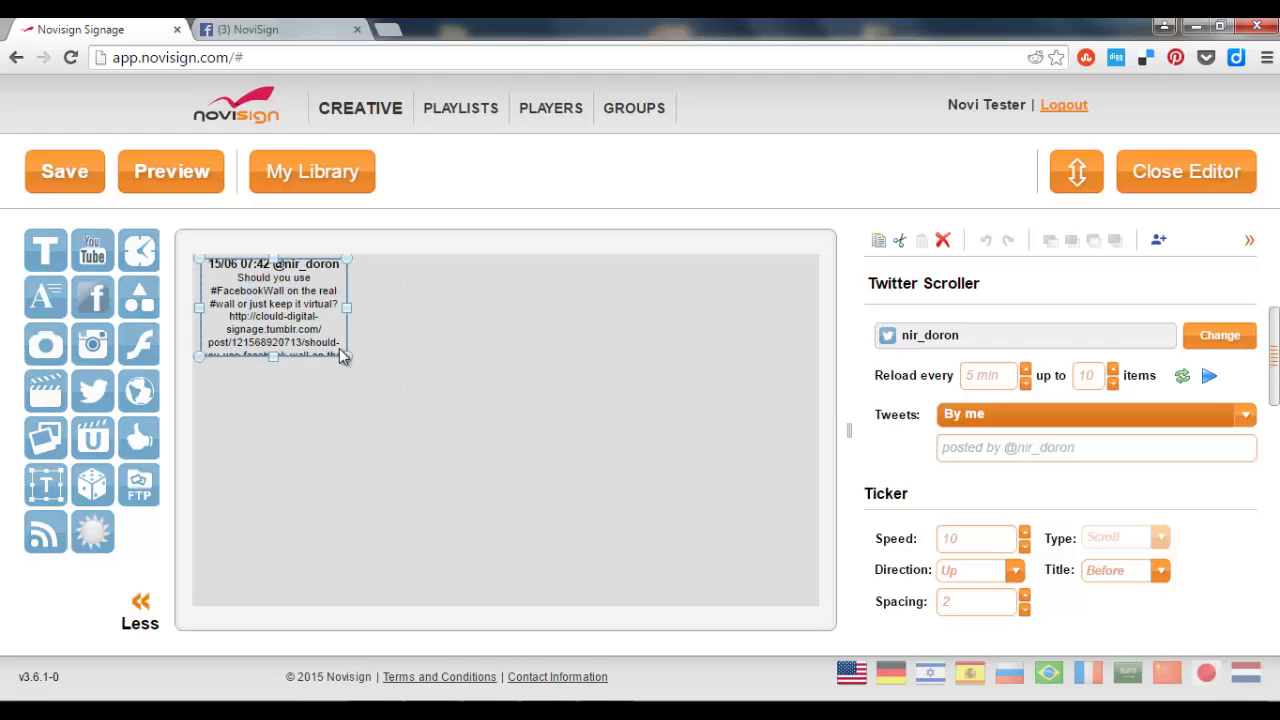
pyautogui.moveTo(347, 356); pyautogui.dragTo(409, 431)
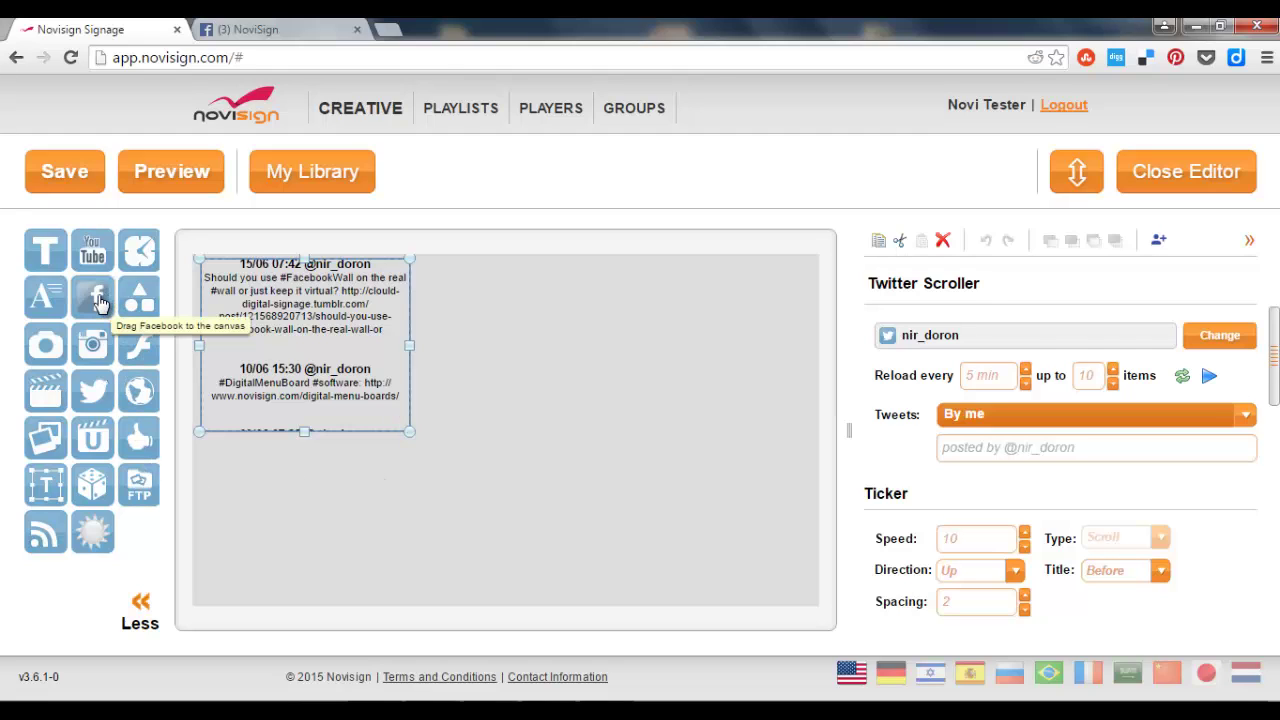
# Drop a Facebook widget onto the canvas, keeping its Simple Layout option.
pyautogui.moveTo(100, 303); pyautogui.dragTo(532, 347)
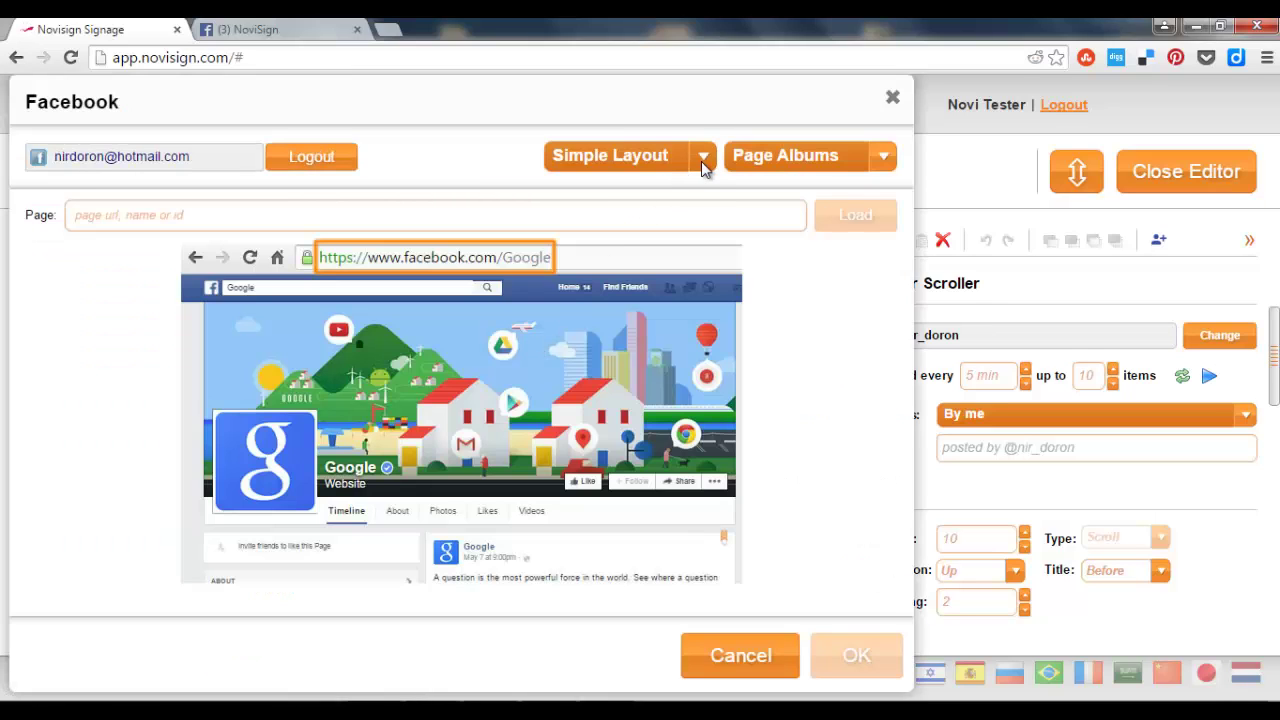
pyautogui.click(701, 161)
pyautogui.click(701, 161)
pyautogui.click(298, 34)
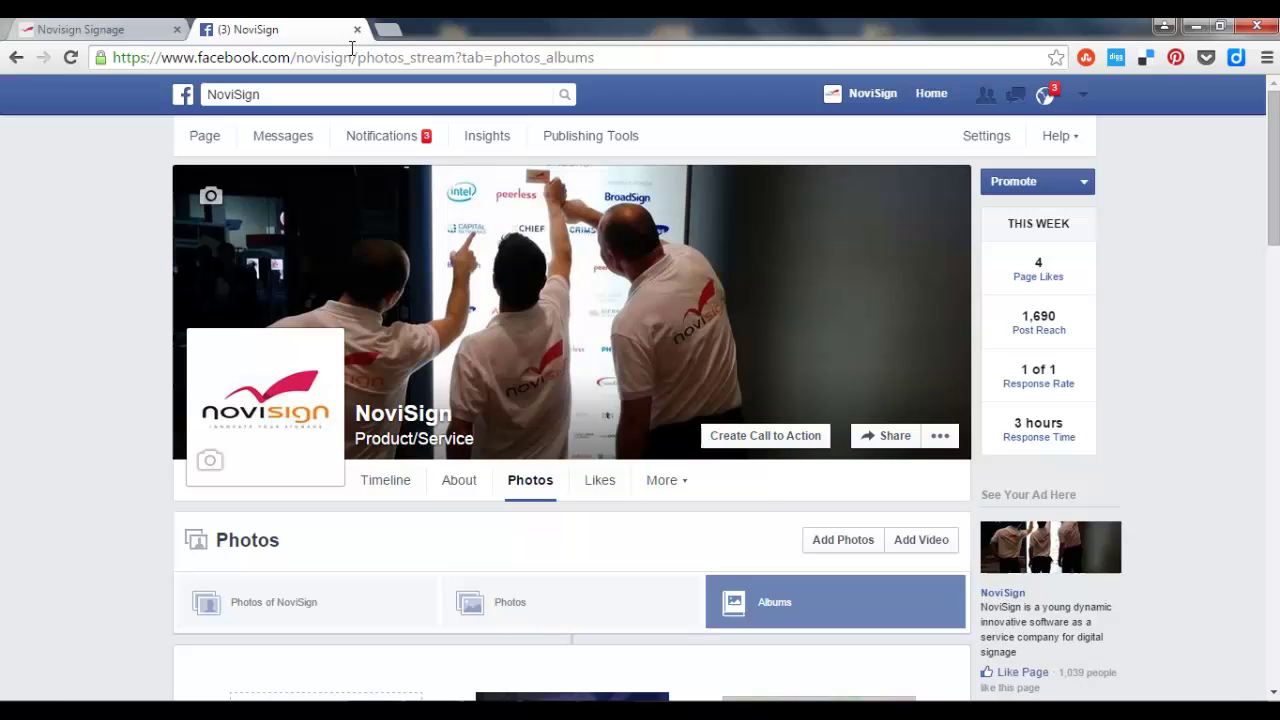
pyautogui.click(352, 60)
pyautogui.click(352, 60)
pyautogui.hotkey('shift', 'Left')
pyautogui.hotkey('shift', 'Left')
pyautogui.hotkey('shift', 'Left')
pyautogui.hotkey('shift', 'Left')
pyautogui.hotkey('shift', 'Left')
pyautogui.hotkey('shift', 'Left')
pyautogui.hotkey('shift', 'Left')
pyautogui.hotkey('shift', 'Left')
pyautogui.hotkey('shift', 'Left')
pyautogui.hotkey('shift', 'Left')
pyautogui.hotkey('shift', 'Left')
pyautogui.hotkey('shift', 'Left')
pyautogui.hotkey('shift', 'Left')
pyautogui.hotkey('shift', 'Left')
pyautogui.hotkey('shift', 'Left')
pyautogui.hotkey('shift', 'Left')
pyautogui.hotkey('shift', 'Left')
pyautogui.hotkey('shift', 'Left')
pyautogui.hotkey('shift', 'Left')
pyautogui.hotkey('shift', 'Left')
pyautogui.hotkey('shift', 'Left')
pyautogui.hotkey('ctrl', 'c')
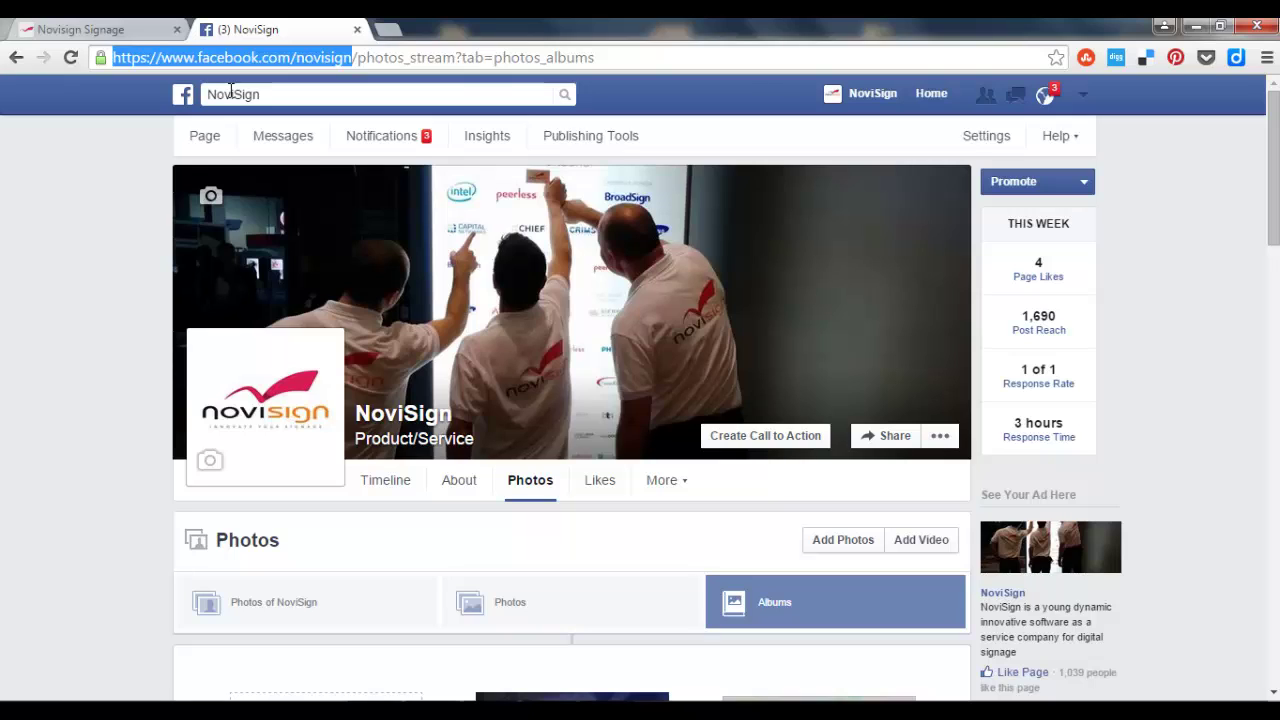
# Paste the NoviSign page URL, load its albums and add the Religious Institutions album.
pyautogui.click(114, 30)
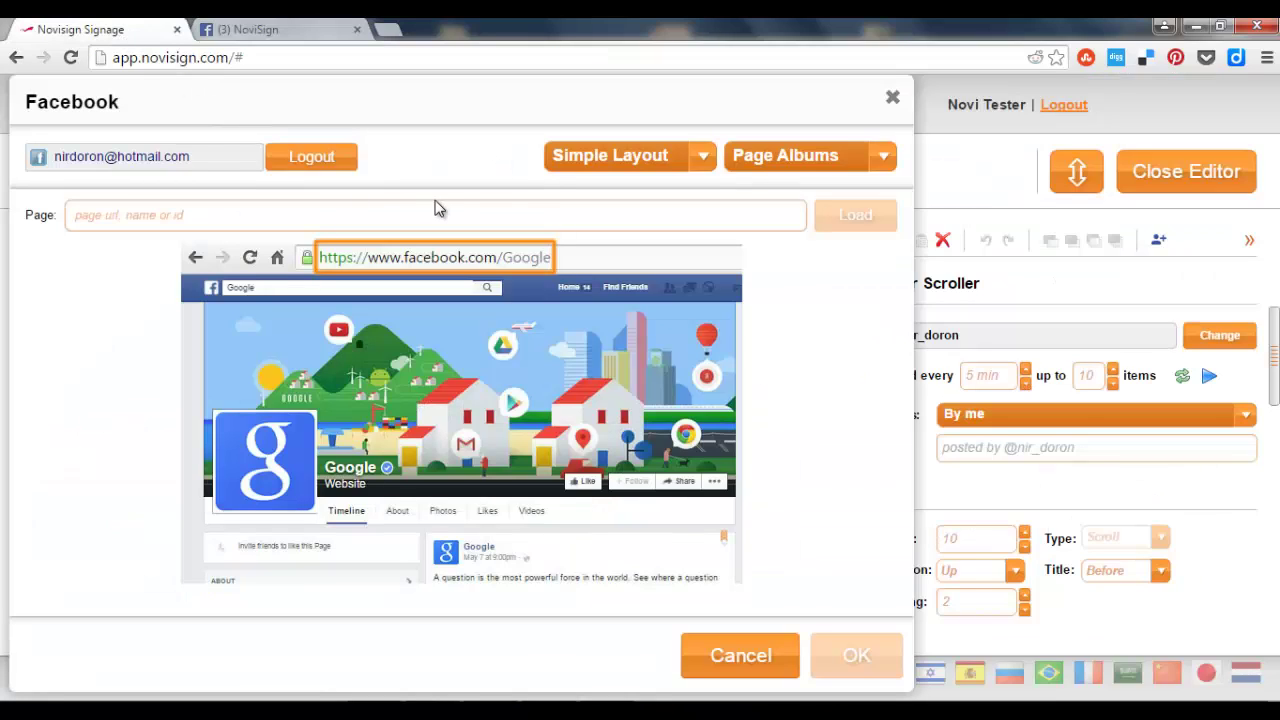
pyautogui.click(416, 220)
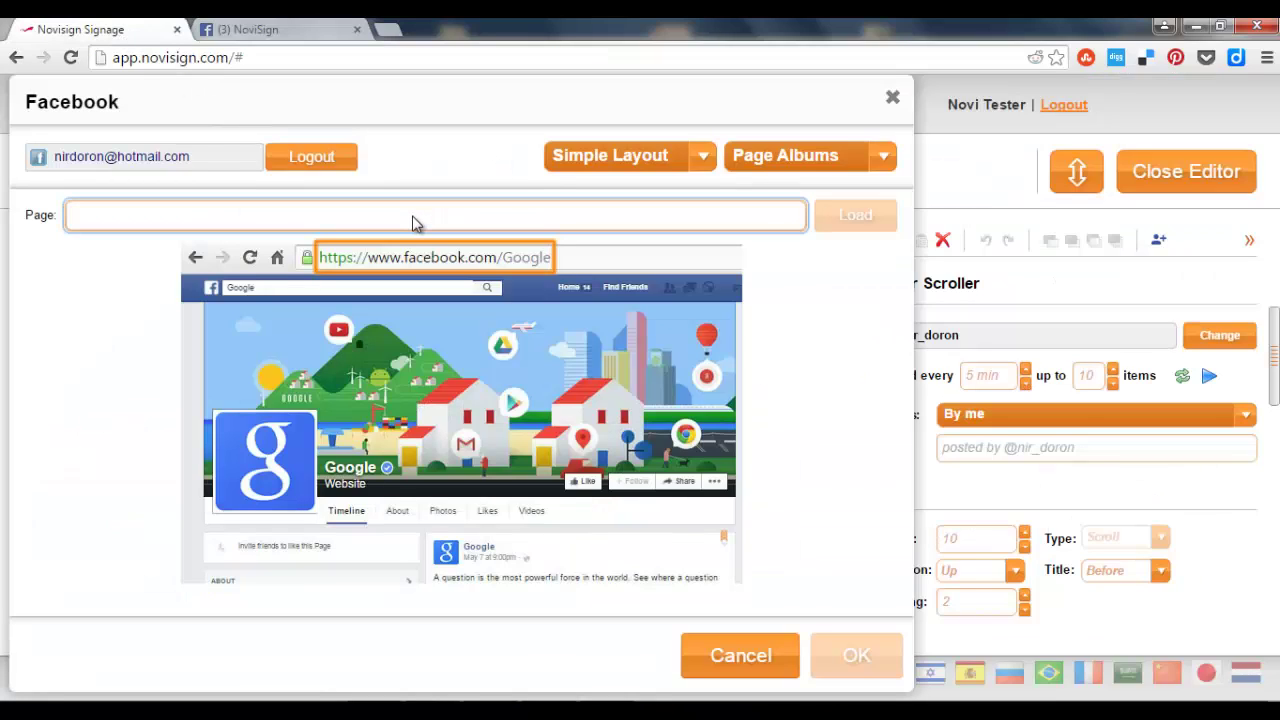
pyautogui.hotkey('ctrl', 'v')
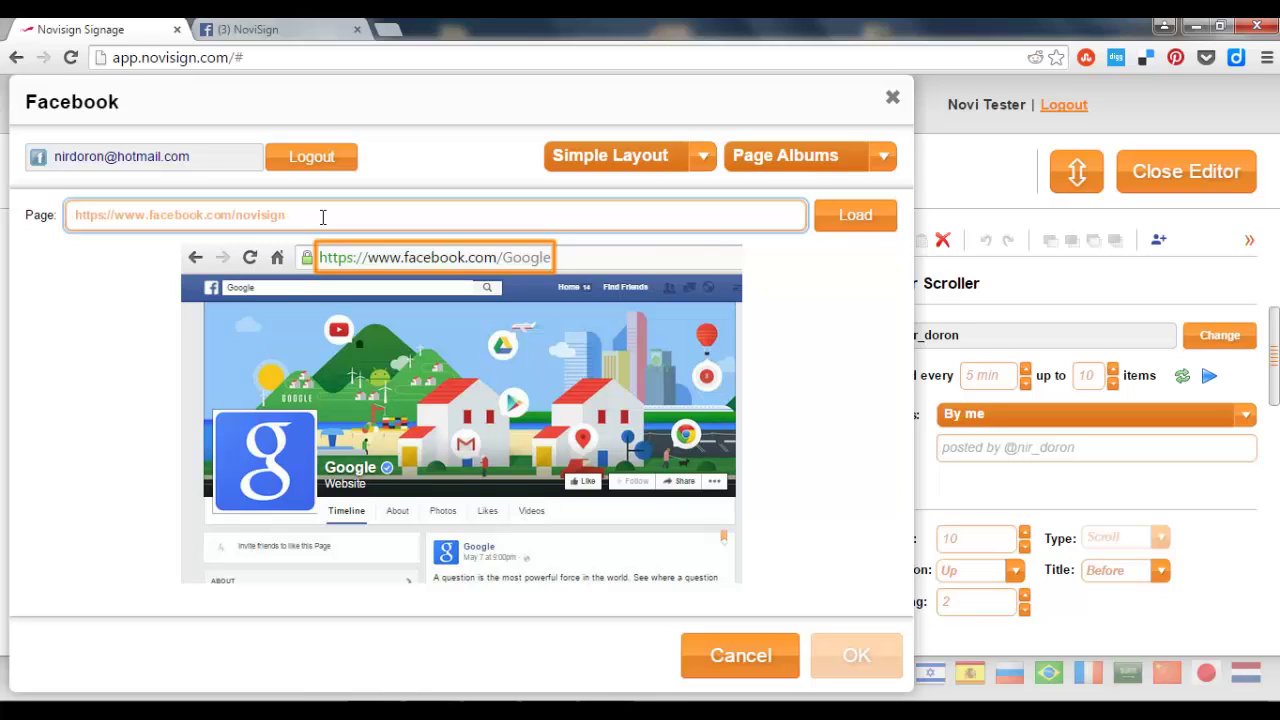
pyautogui.click(849, 226)
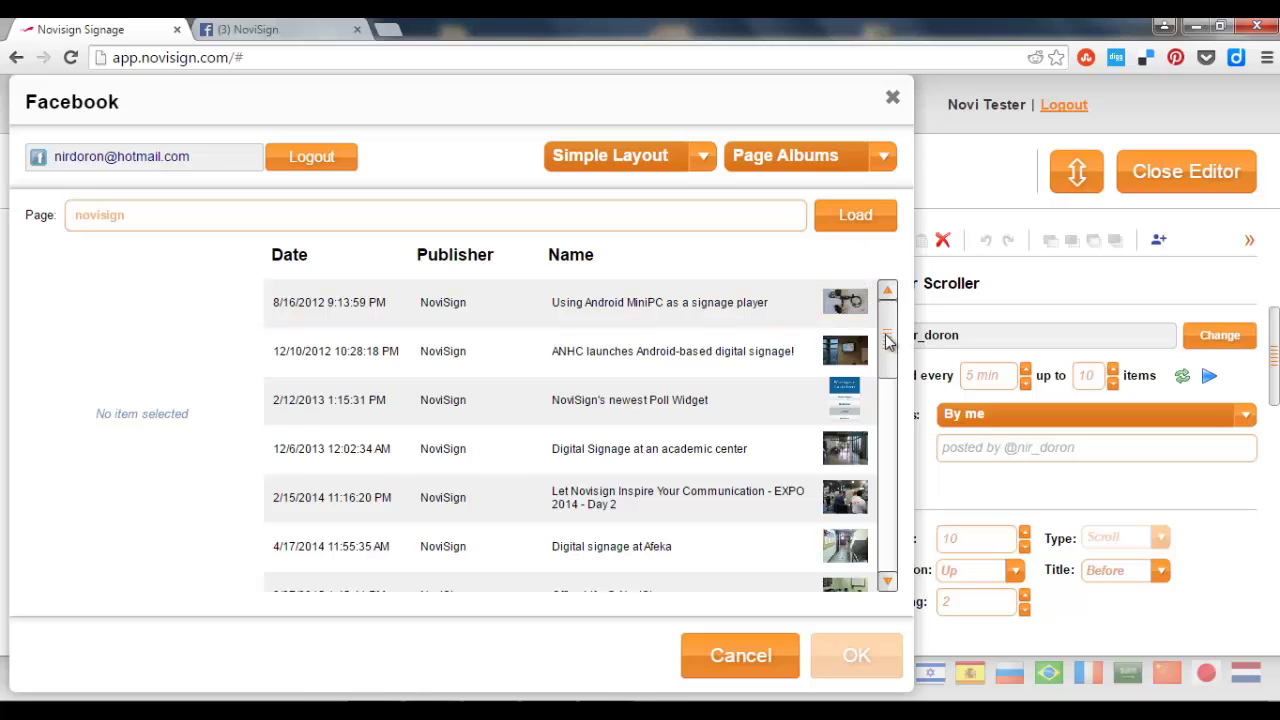
pyautogui.moveTo(887, 342); pyautogui.dragTo(887, 413)
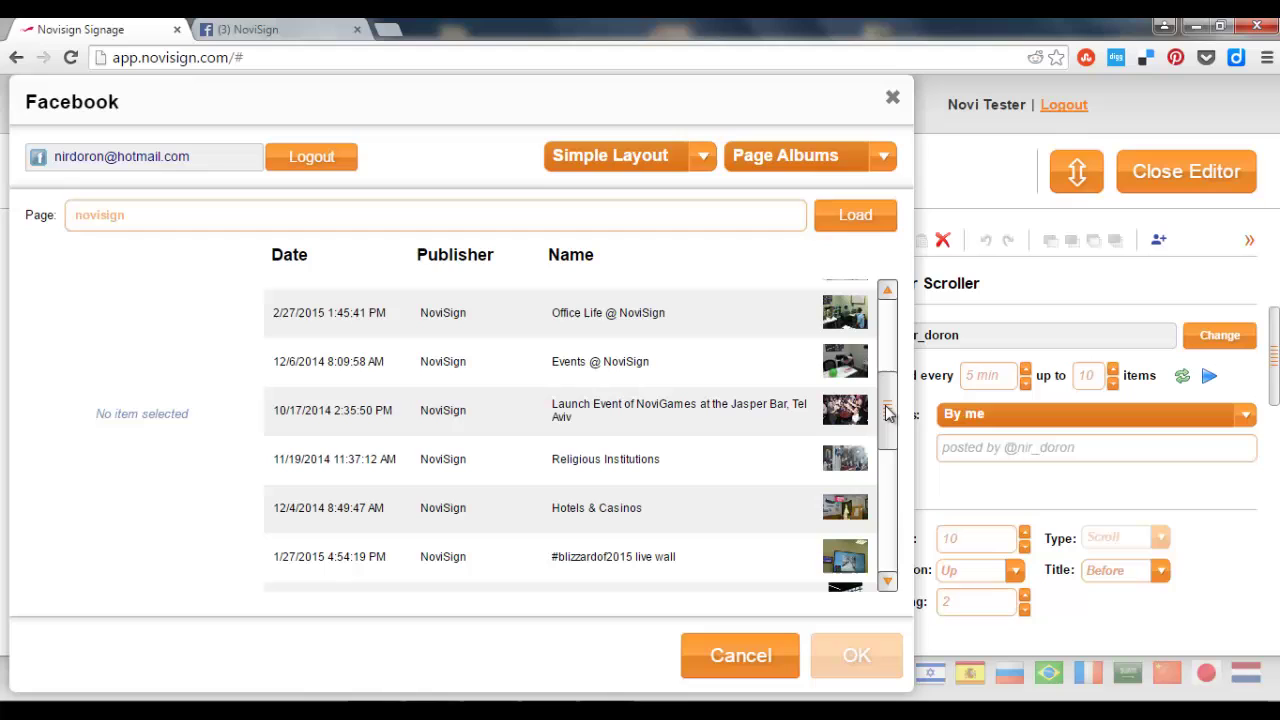
pyautogui.click(644, 458)
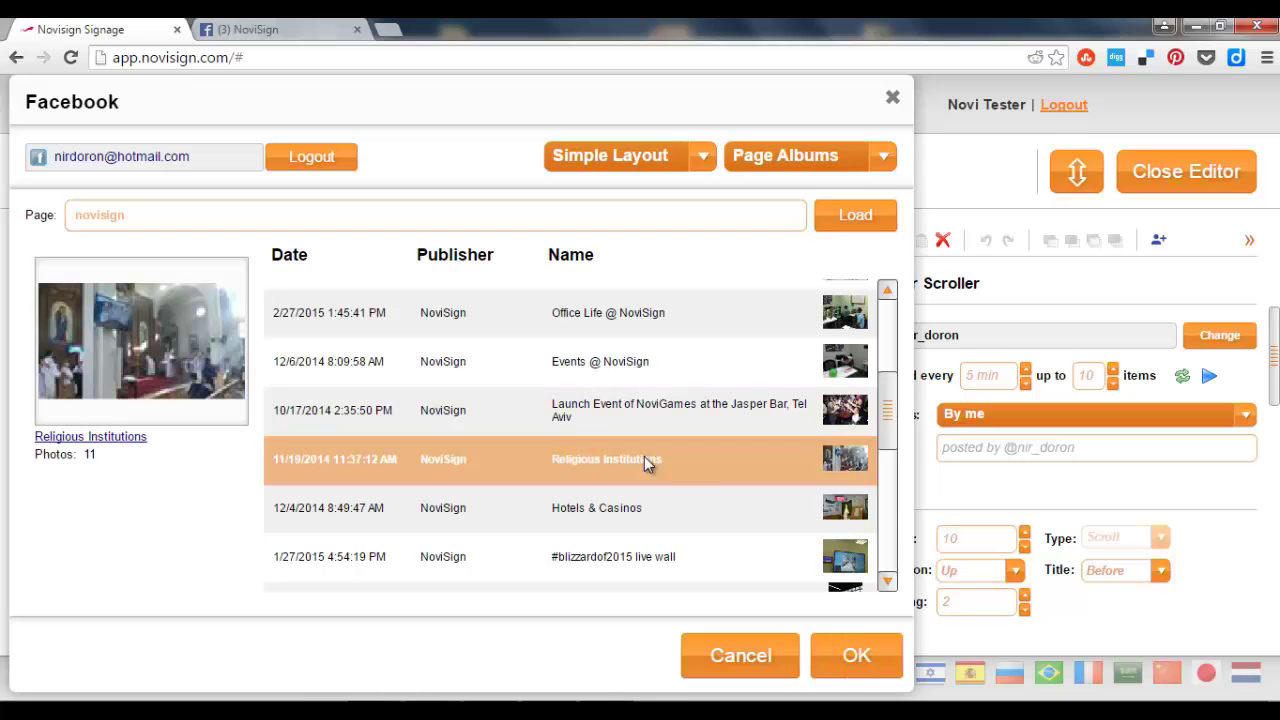
pyautogui.click(857, 658)
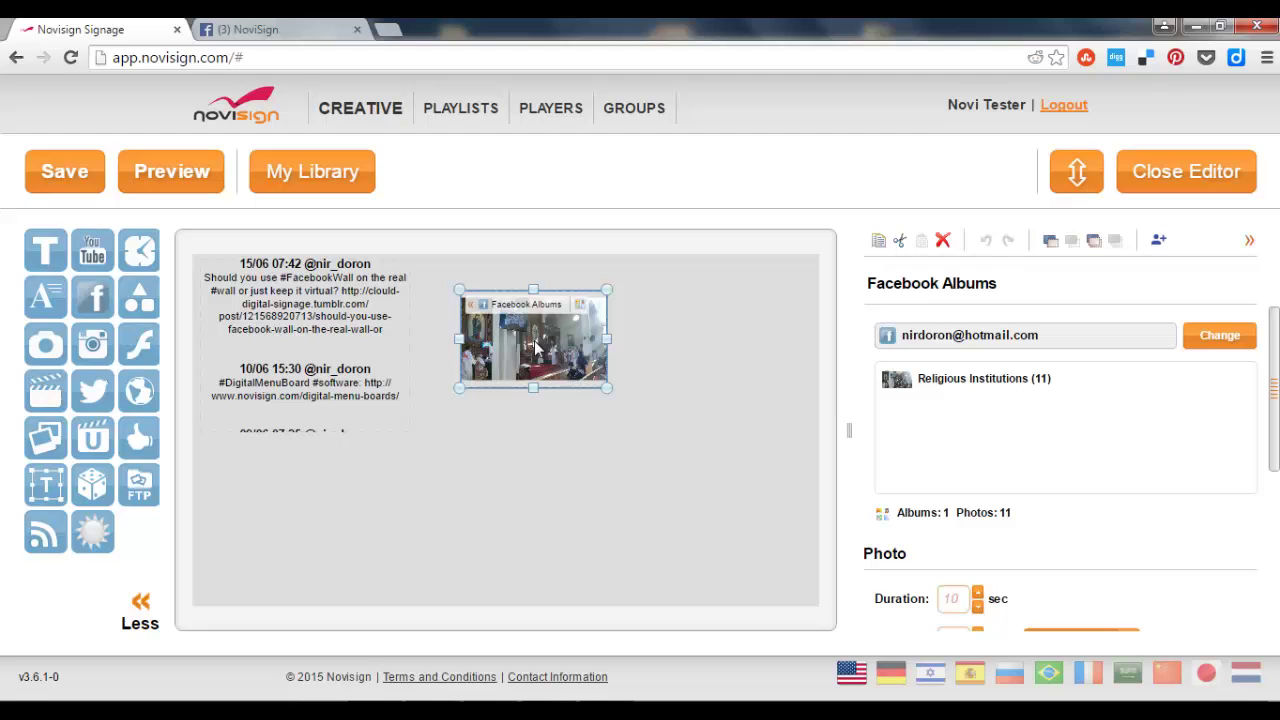
# Move the Facebook Albums widget below the Twitter feed, then enlarge and widen it.
pyautogui.moveTo(537, 347); pyautogui.dragTo(277, 495)
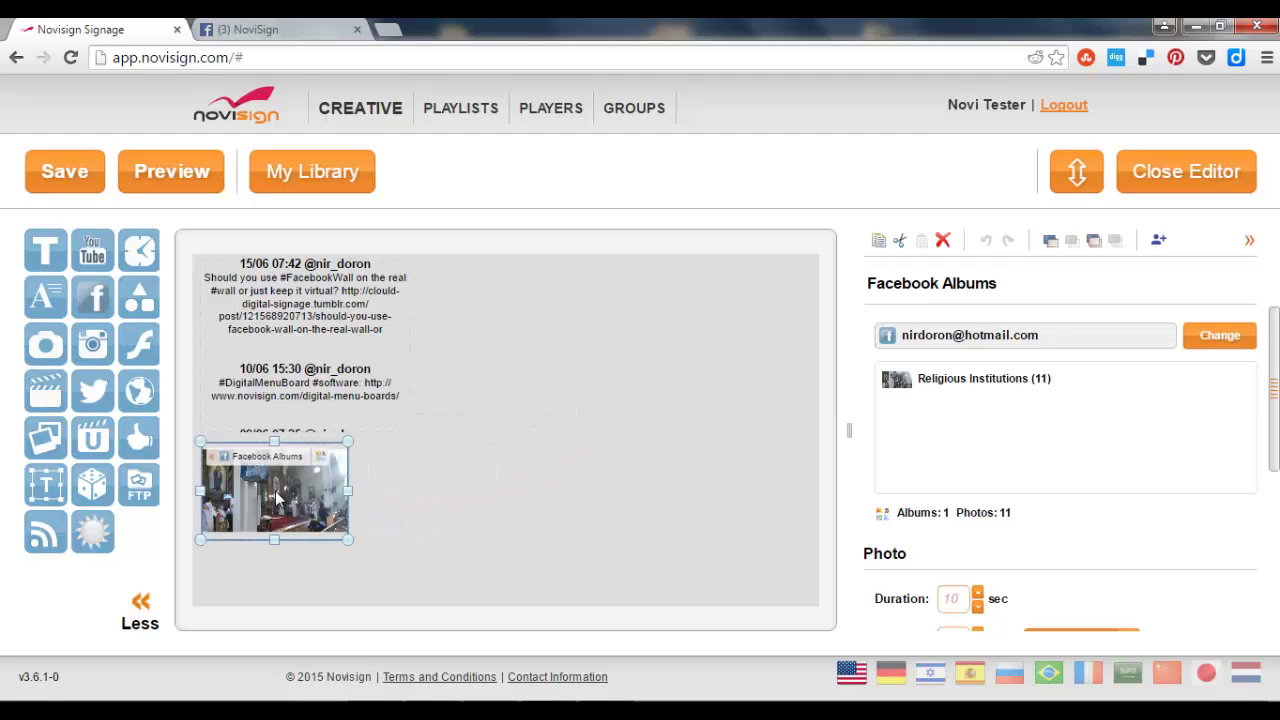
pyautogui.moveTo(349, 540); pyautogui.dragTo(446, 598)
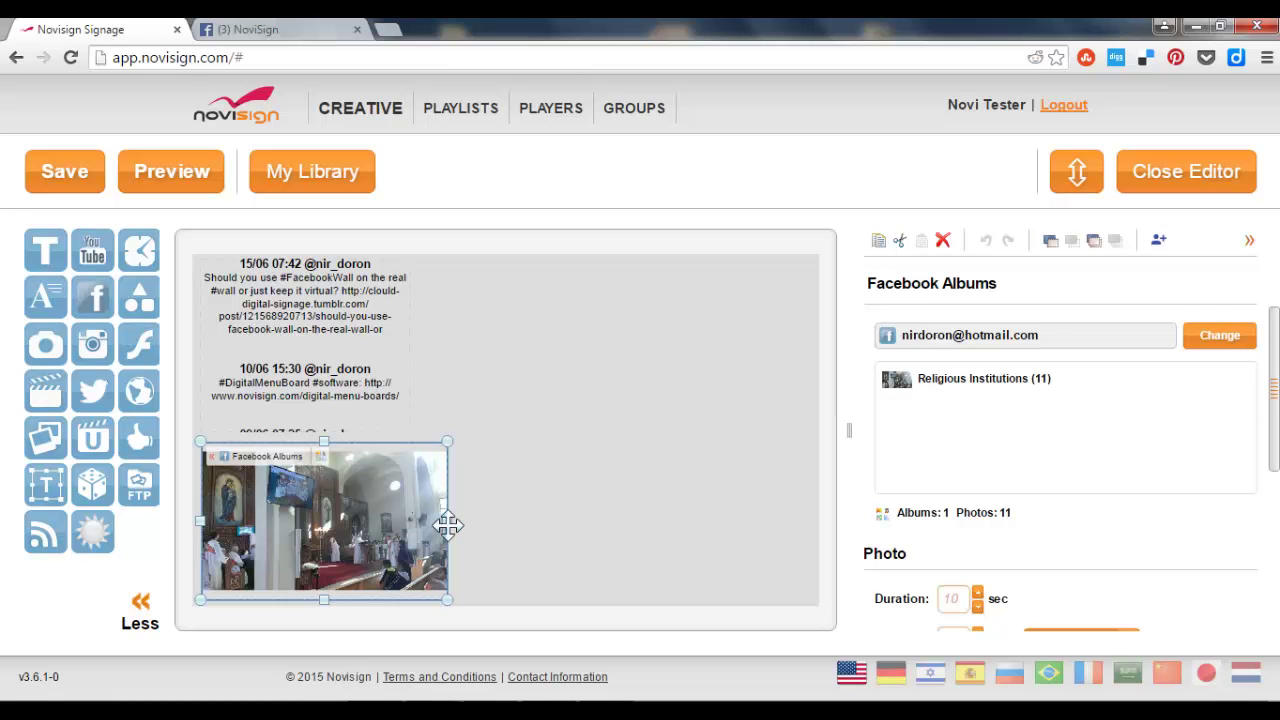
pyautogui.moveTo(447, 524); pyautogui.dragTo(494, 520)
pyautogui.click(480, 350)
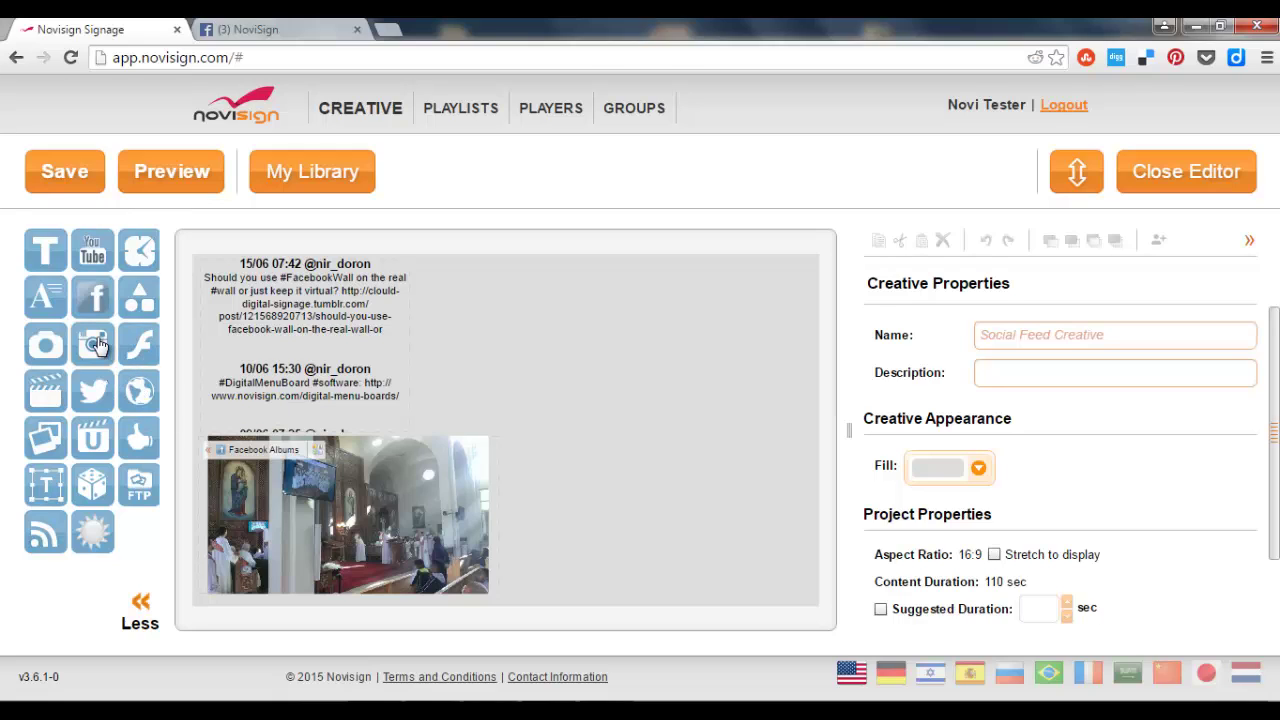
# Drop an Instagram widget onto the canvas, keeping the Simple Layout.
pyautogui.moveTo(112, 336); pyautogui.dragTo(497, 348)
pyautogui.moveTo(703, 323); pyautogui.dragTo(700, 327)
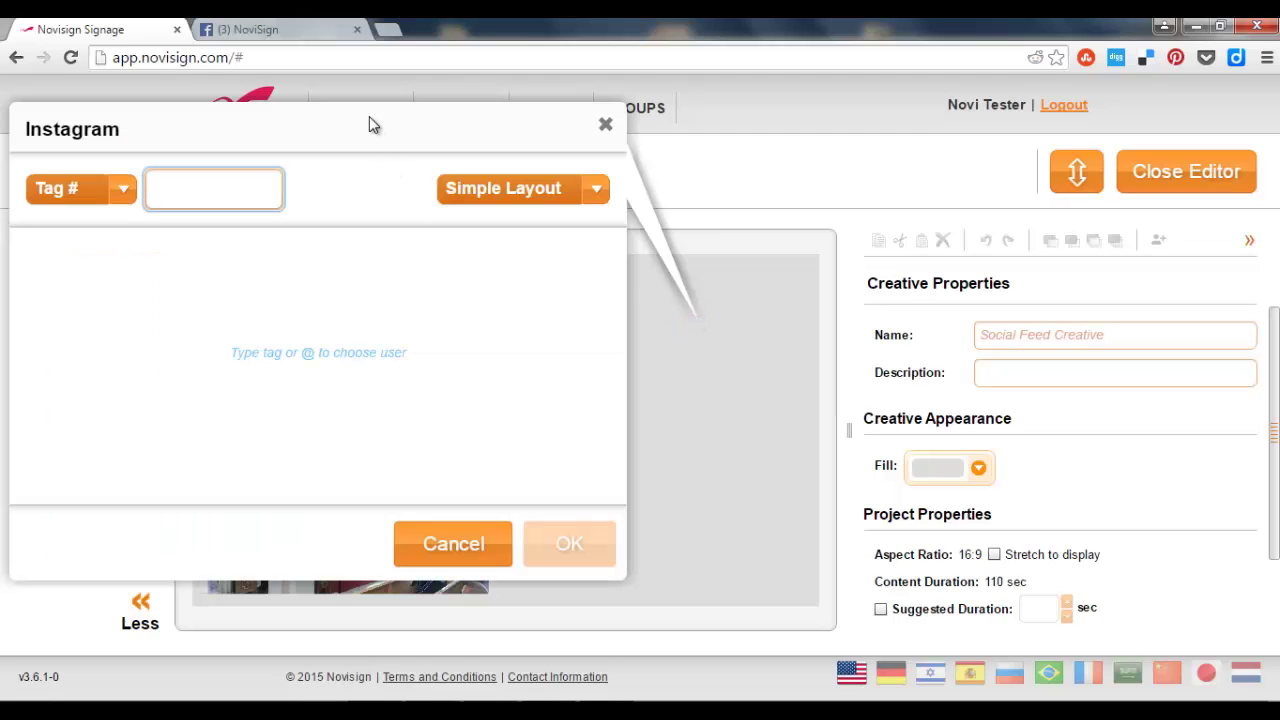
pyautogui.click(350, 210)
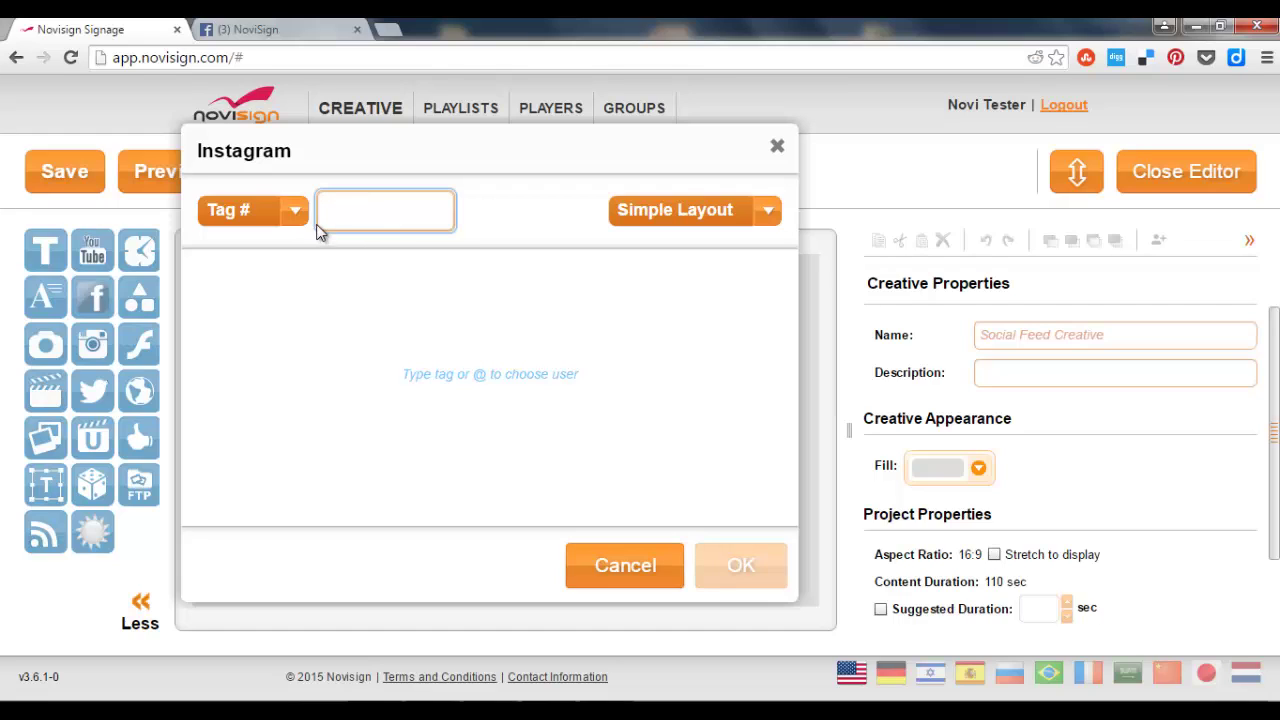
pyautogui.click(768, 212)
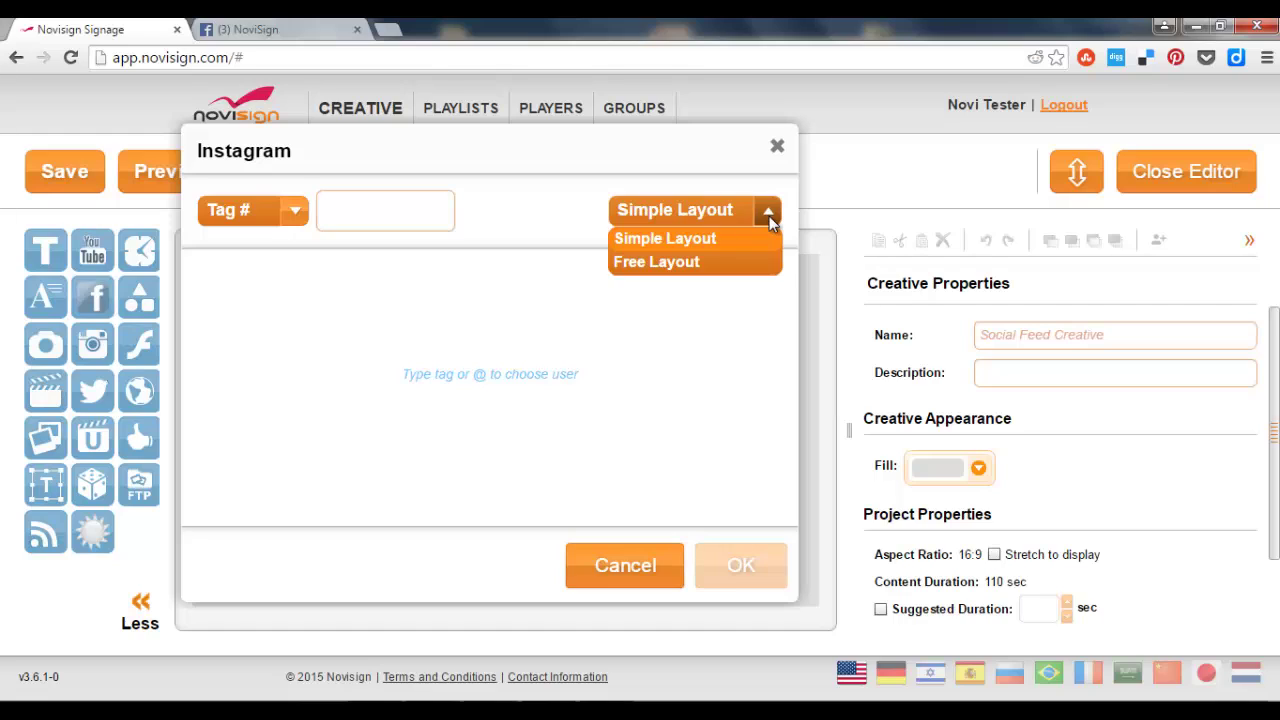
pyautogui.click(561, 209)
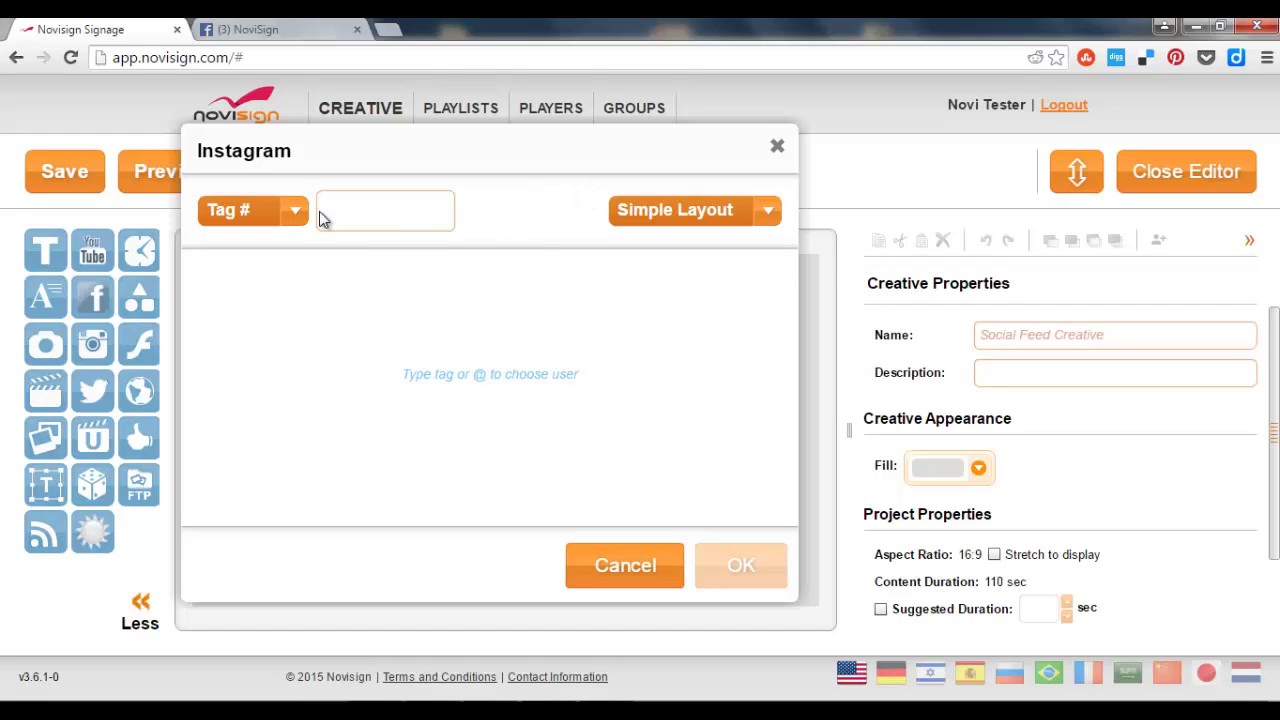
# Switch the Instagram search to User @ and choose the user's account for the feed.
pyautogui.click(294, 214)
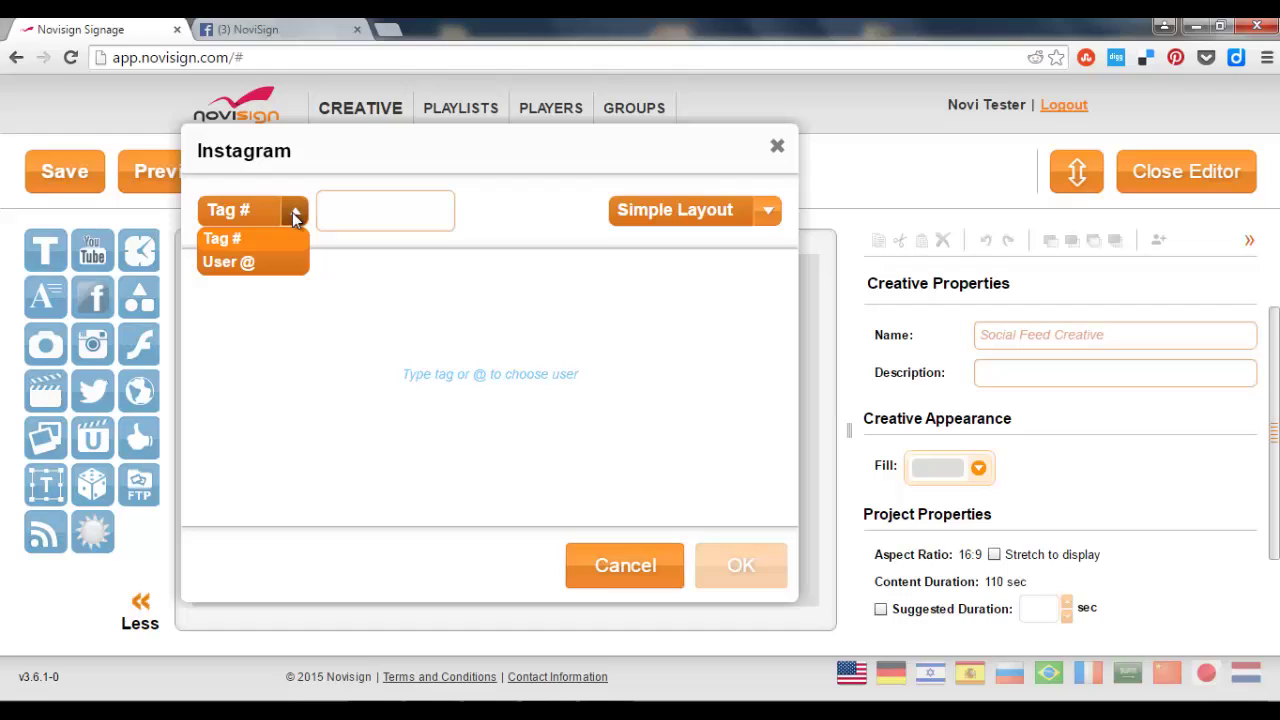
pyautogui.click(275, 257)
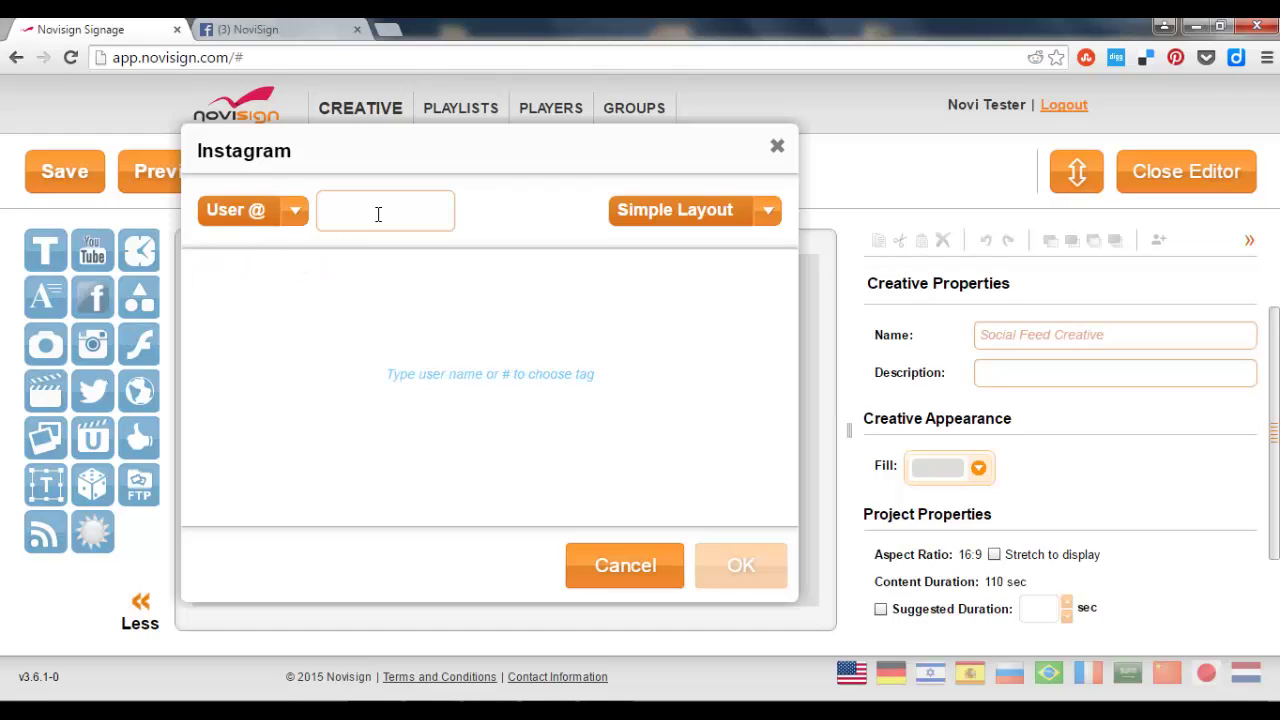
pyautogui.click(378, 213)
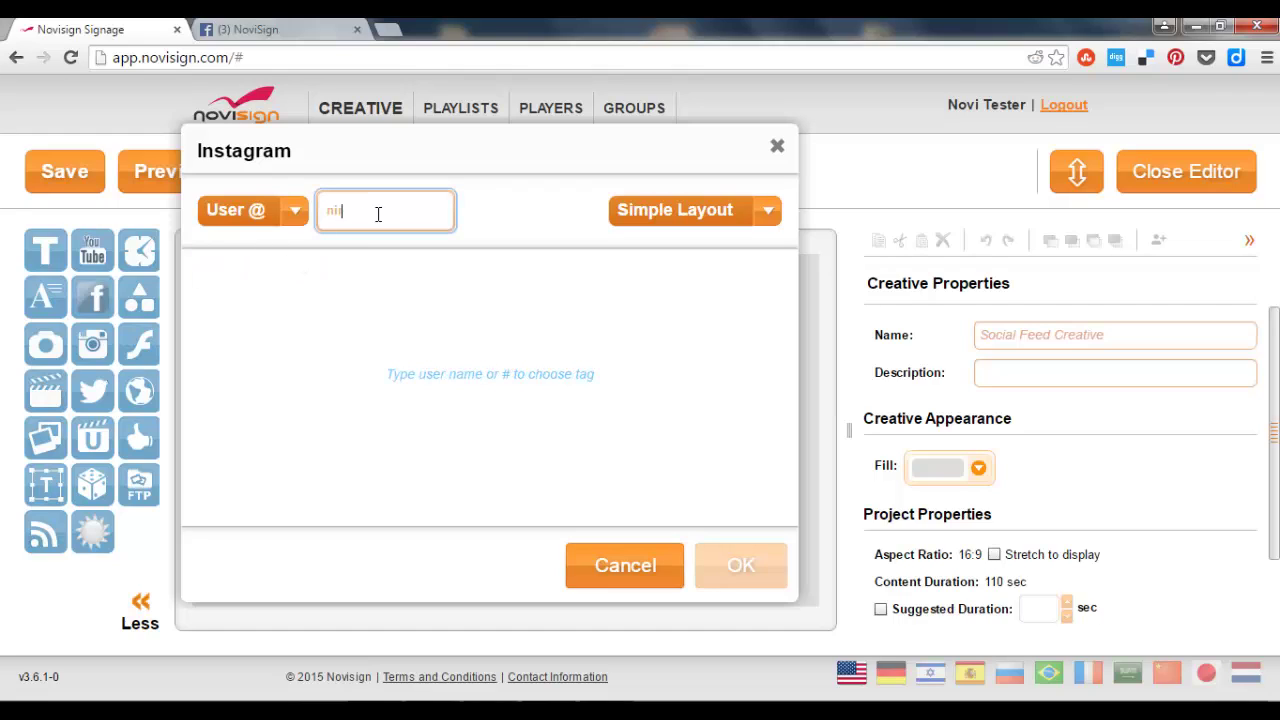
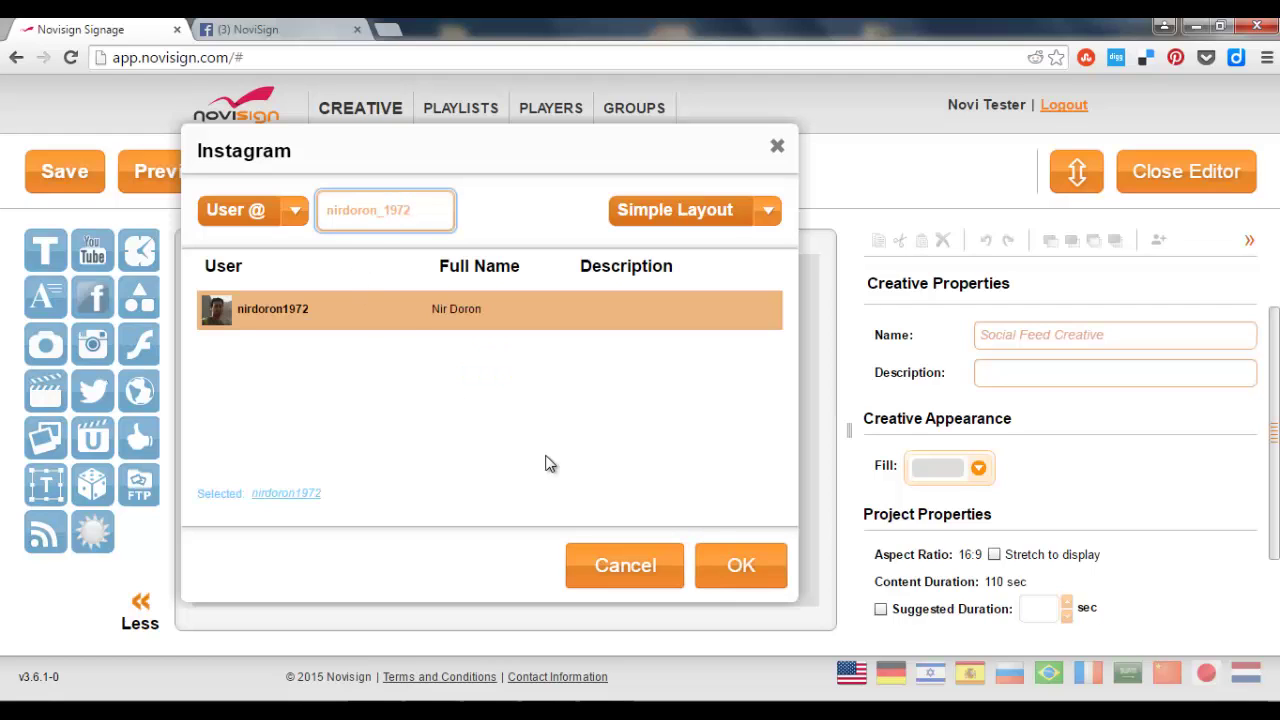
pyautogui.click(741, 563)
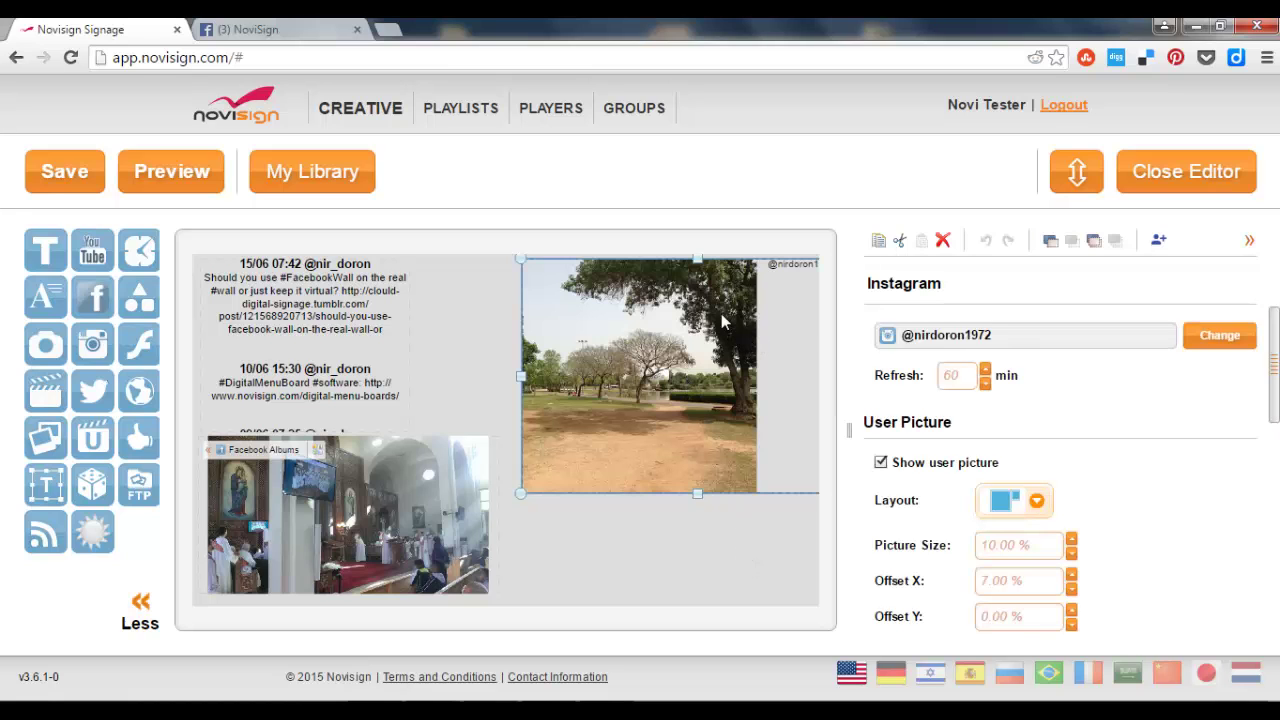
# Move the Instagram widget left, shrink it, and drag a YouTube widget onto the canvas.
pyautogui.moveTo(699, 321); pyautogui.dragTo(660, 316)
pyautogui.moveTo(456, 491); pyautogui.dragTo(497, 414)
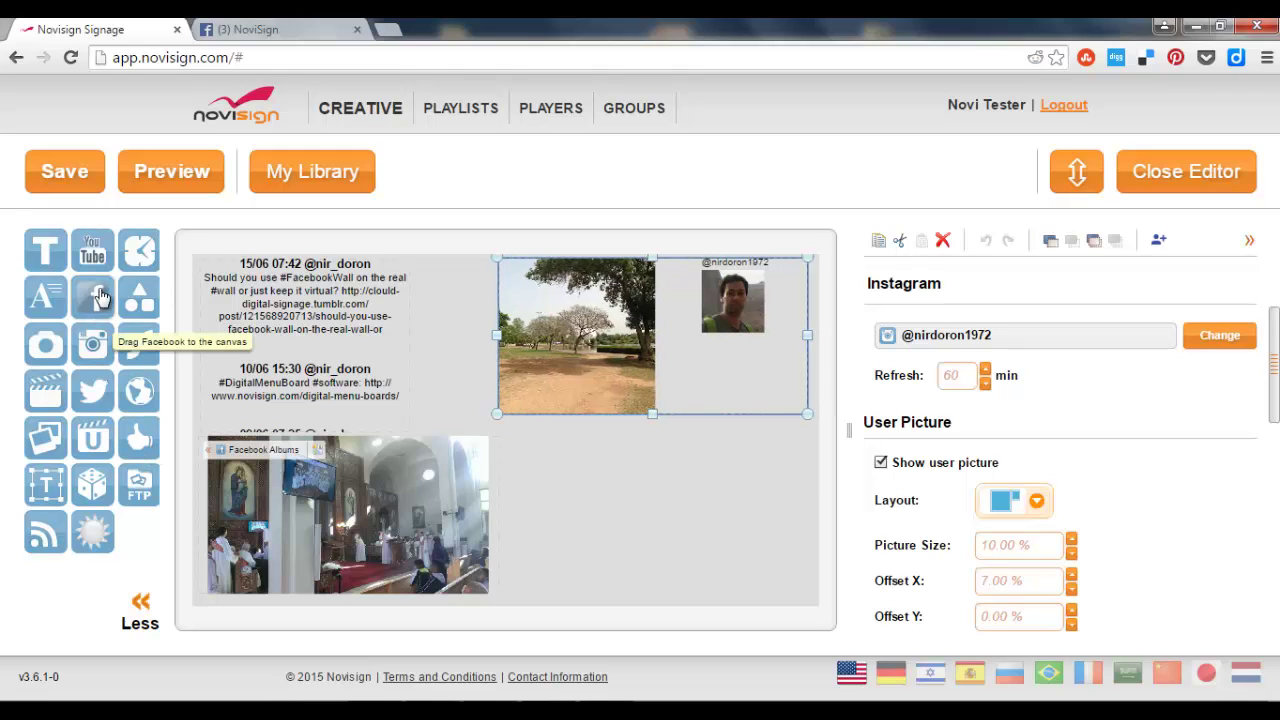
pyautogui.moveTo(92, 252); pyautogui.dragTo(646, 498)
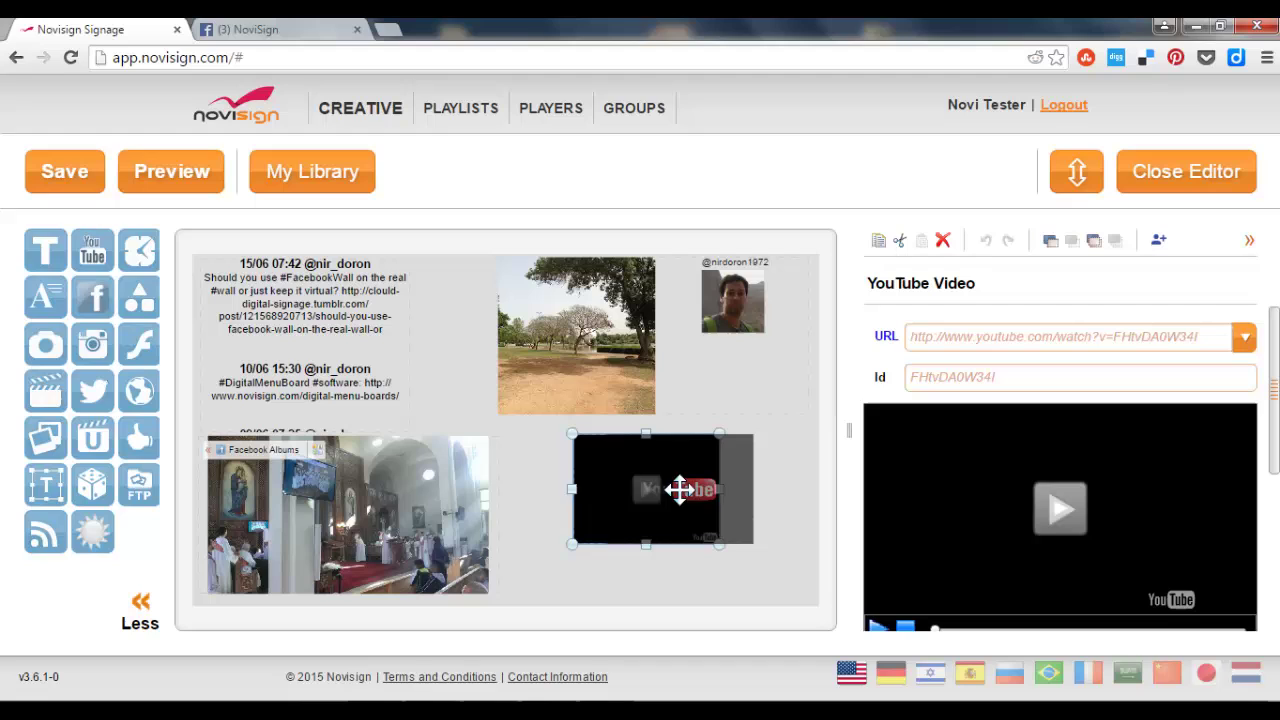
# Position and enlarge the YouTube widget lower-right, keeping its default video, then open a new tab.
pyautogui.moveTo(680, 489); pyautogui.dragTo(739, 478)
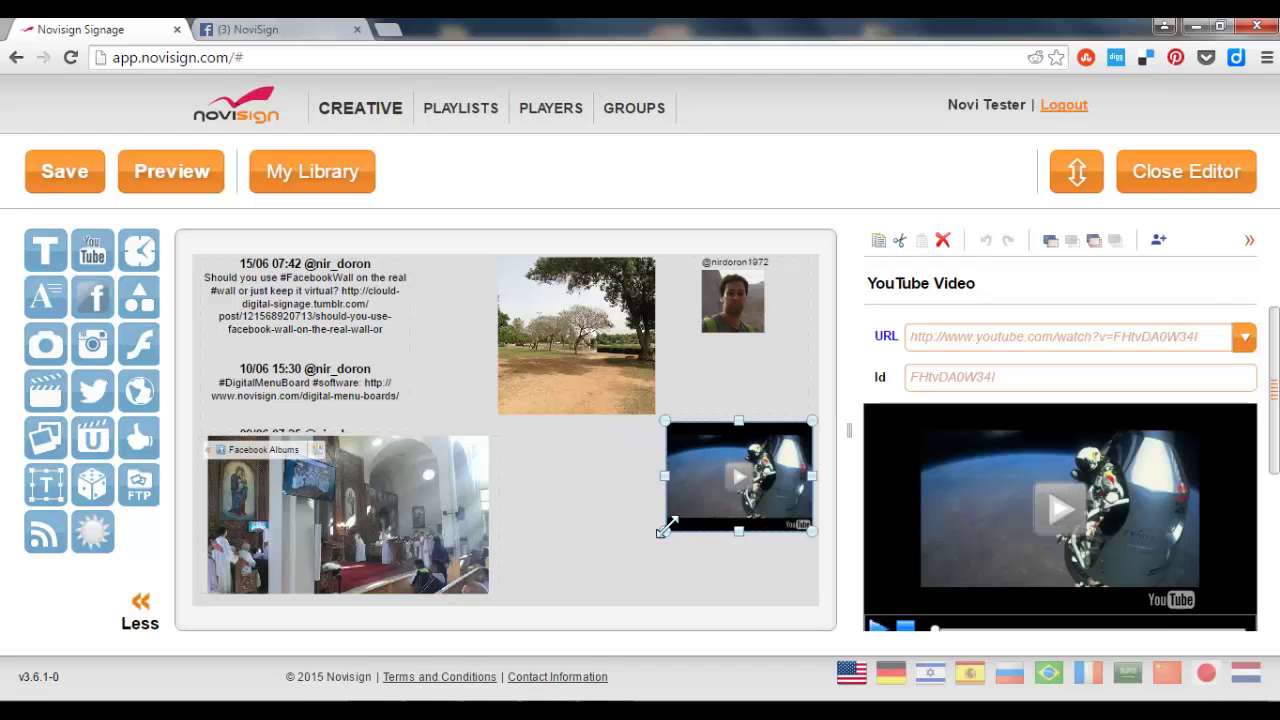
pyautogui.moveTo(666, 529); pyautogui.dragTo(599, 525)
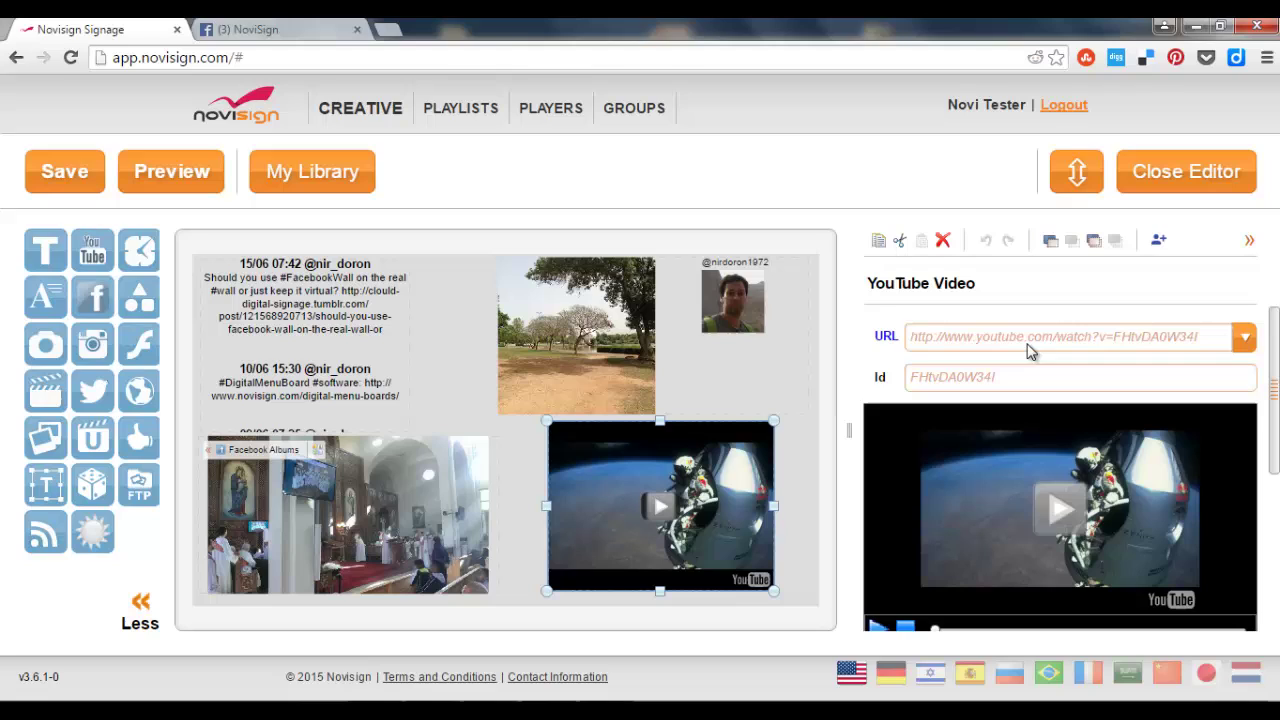
pyautogui.click(1245, 339)
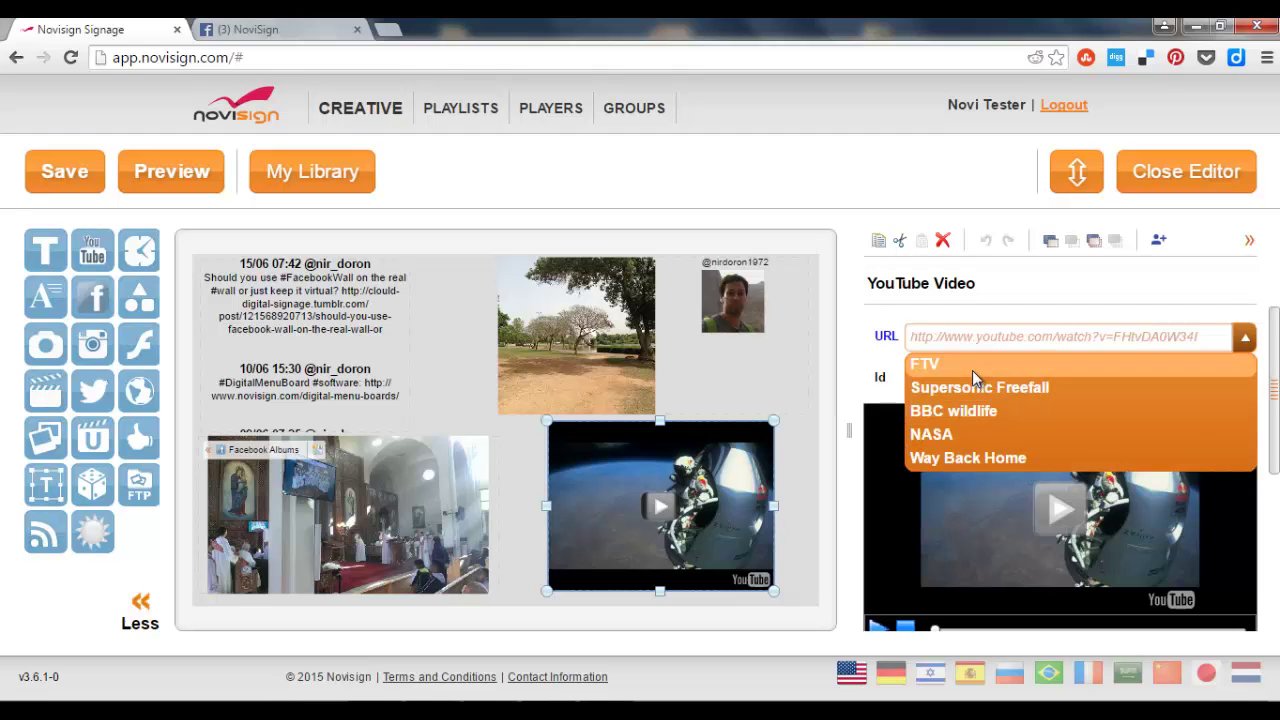
pyautogui.click(857, 333)
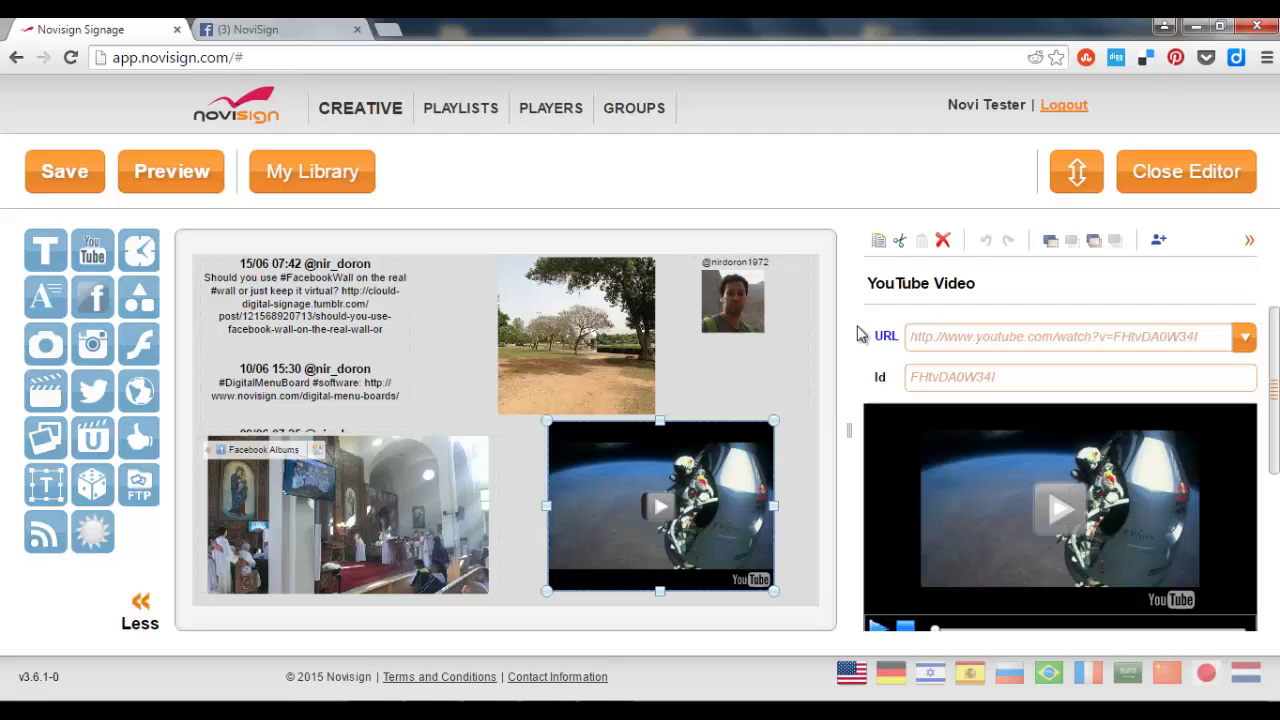
pyautogui.click(389, 29)
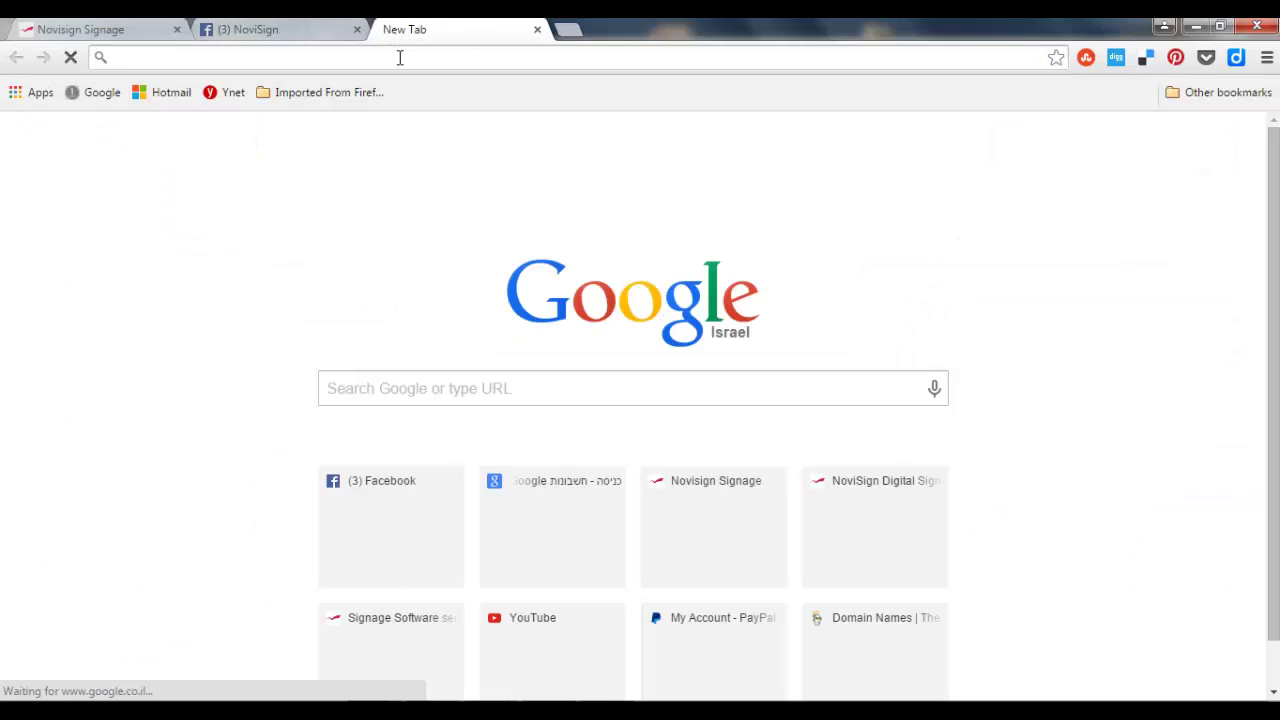
# Search Google for 'novisign youtube' and open the novisign digital signage channel.
pyautogui.click(448, 389)
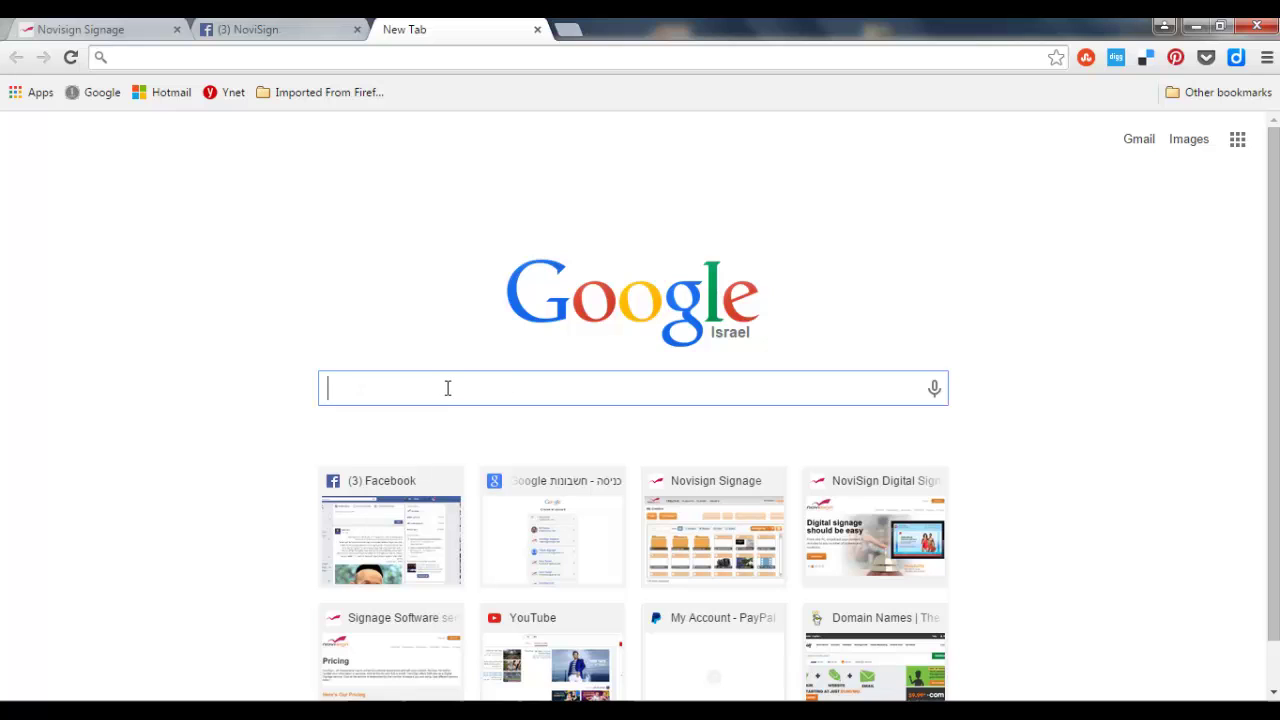
pyautogui.write('novisign ')
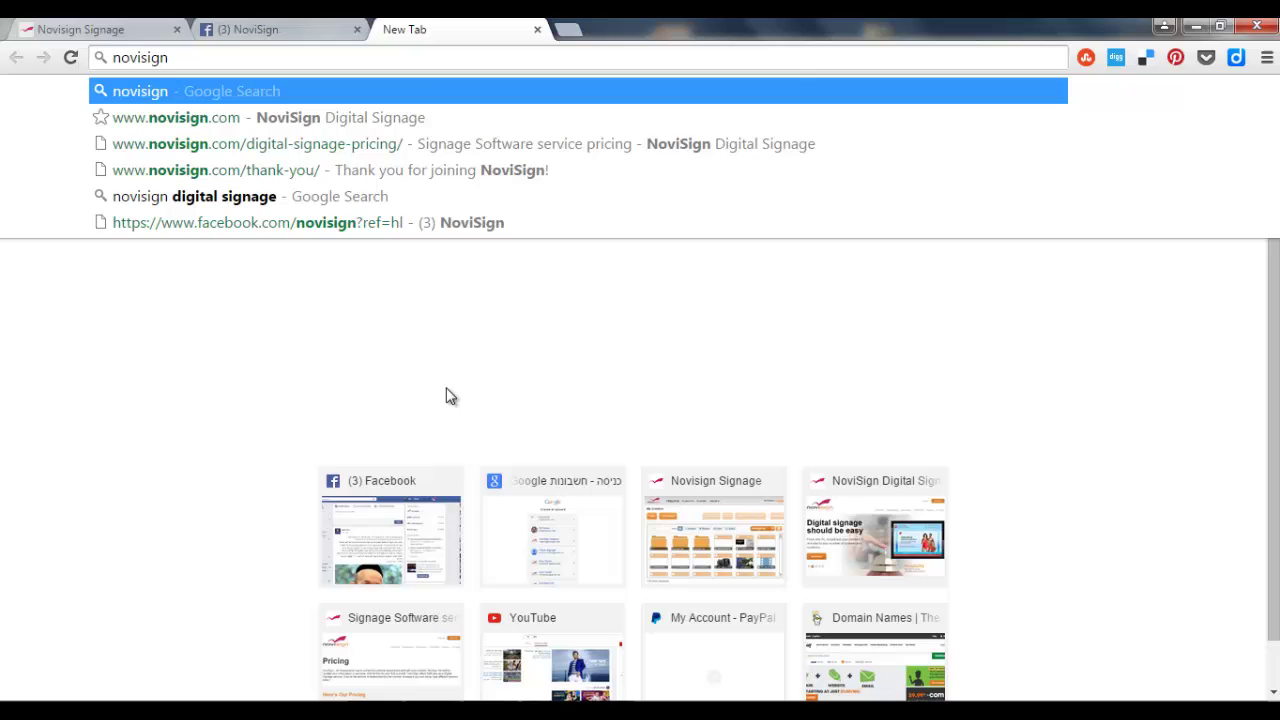
pyautogui.write('youtube')
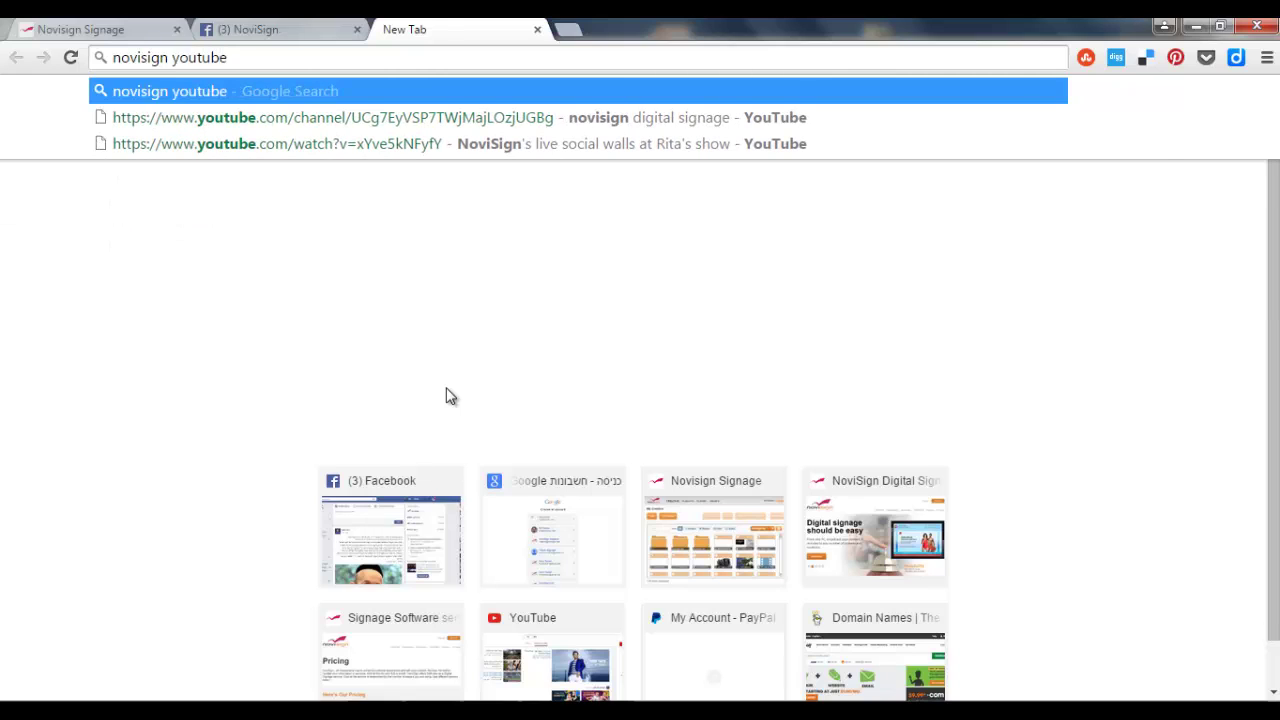
pyautogui.press('Return')
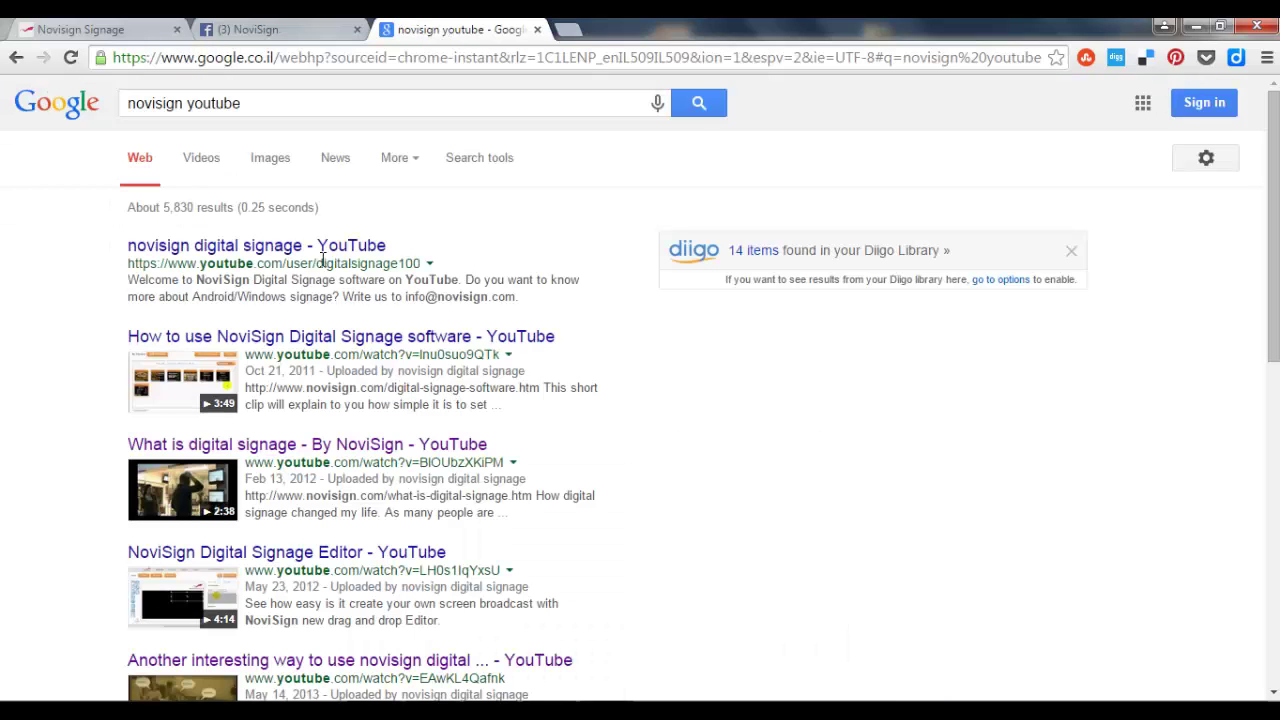
pyautogui.click(303, 250)
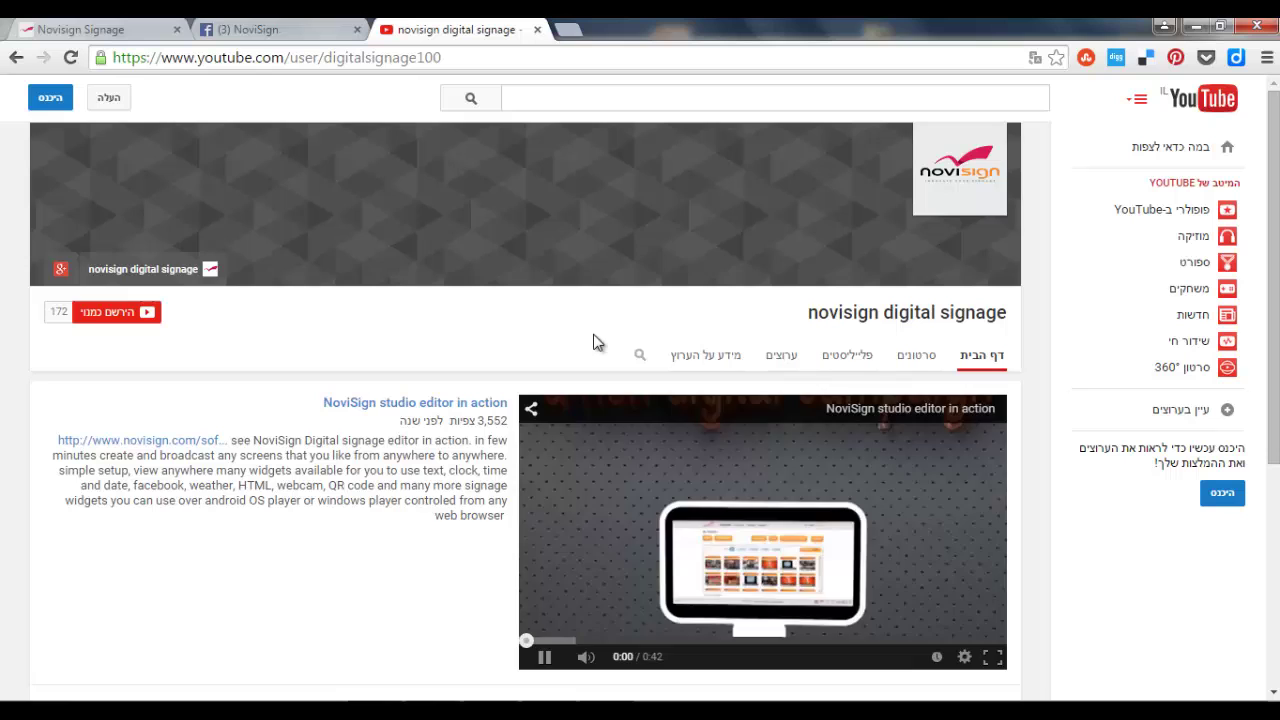
# Play the 'NoviSign's live social walls at Rita's show' video briefly and copy its URL.
pyautogui.scroll(-4, 593, 343)
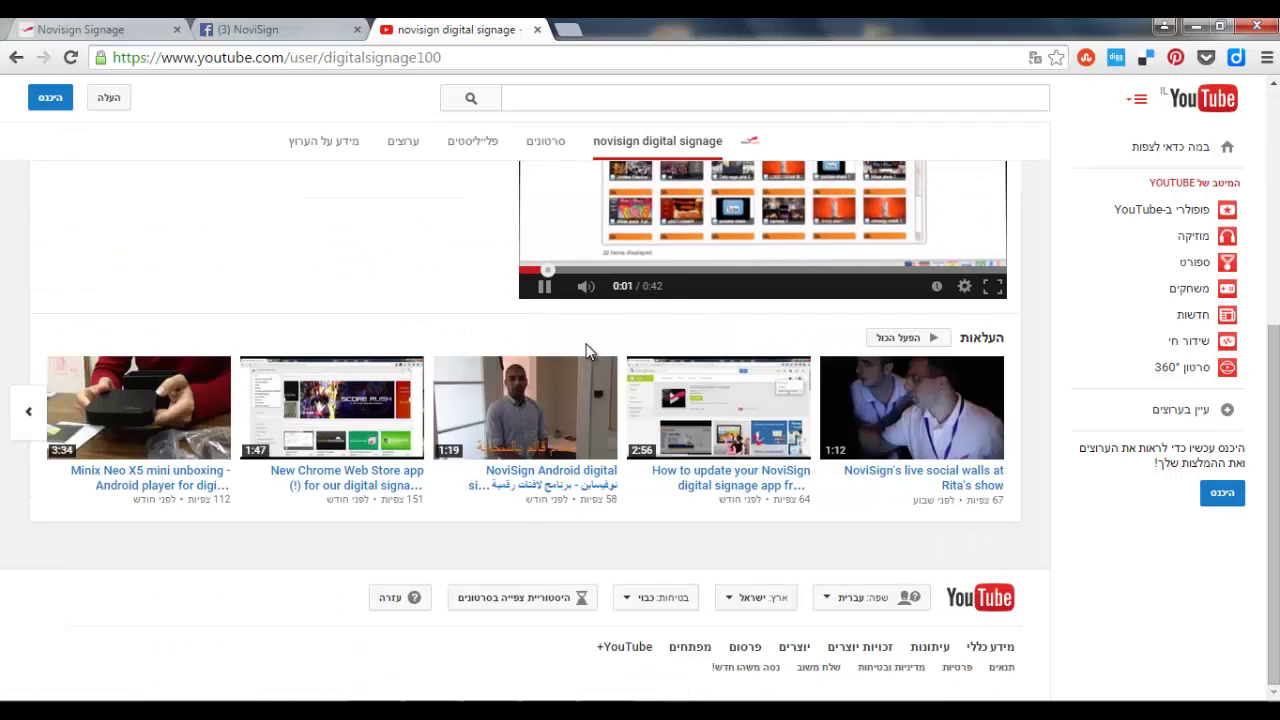
pyautogui.click(932, 390)
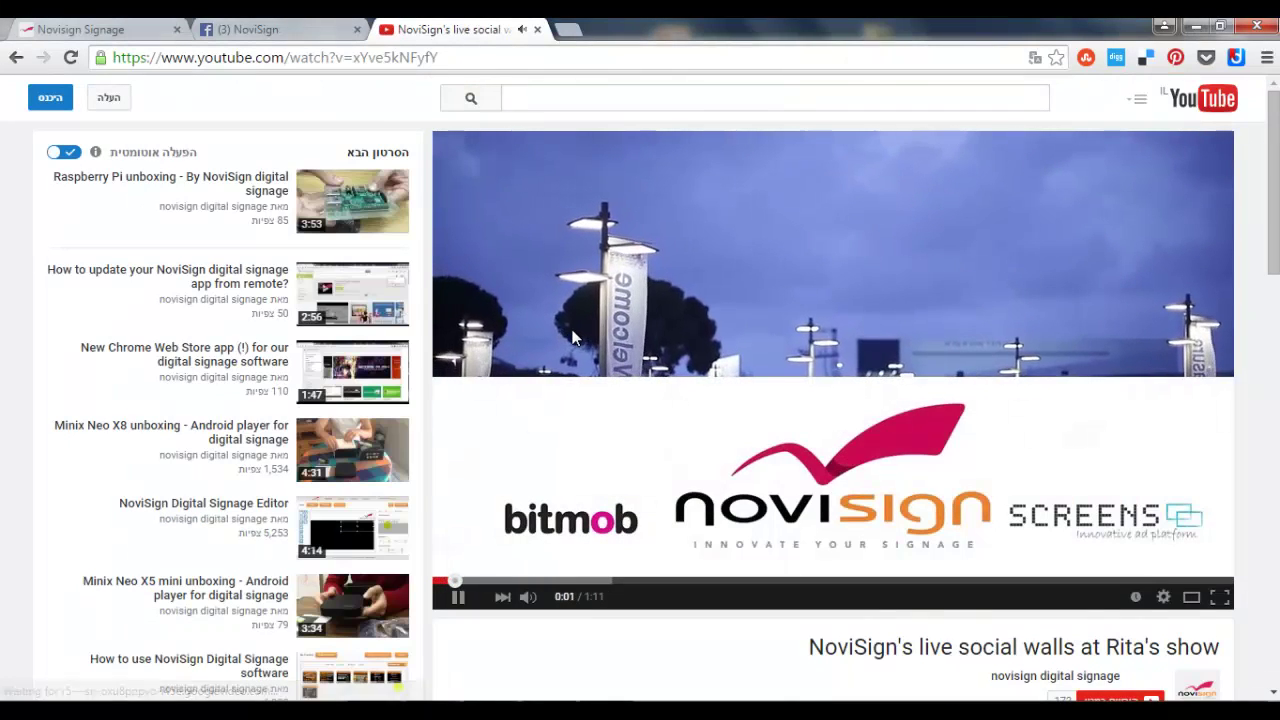
pyautogui.click(537, 290)
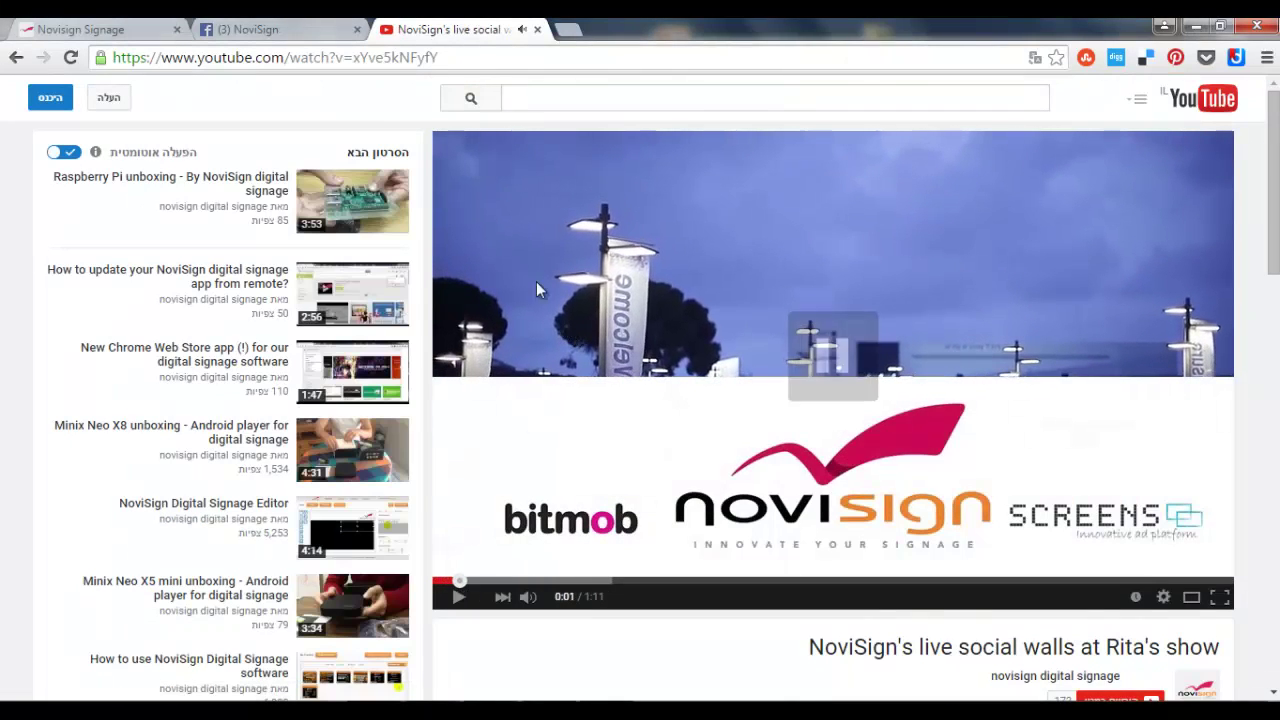
pyautogui.click(455, 57)
pyautogui.hotkey('ctrl', 'c')
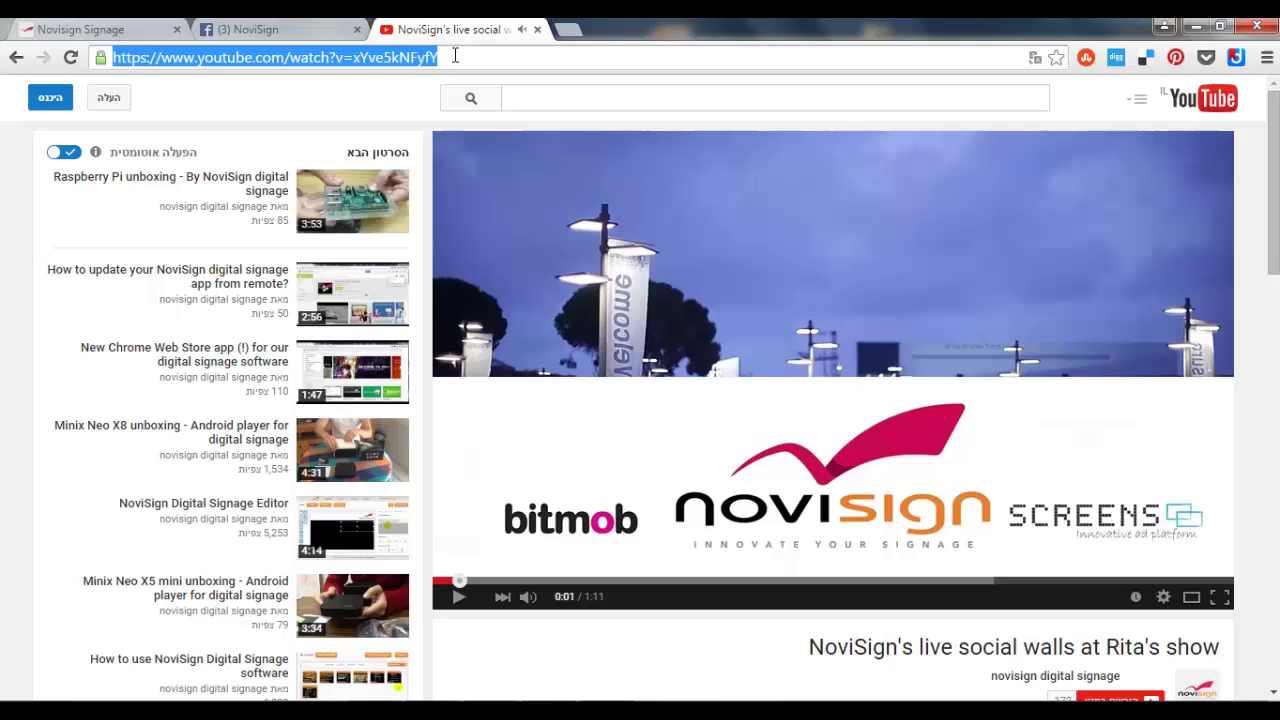
# Replace the YouTube widget's URL with the Rita's show video (xYve5kNFyfY) and save the creative.
pyautogui.click(105, 30)
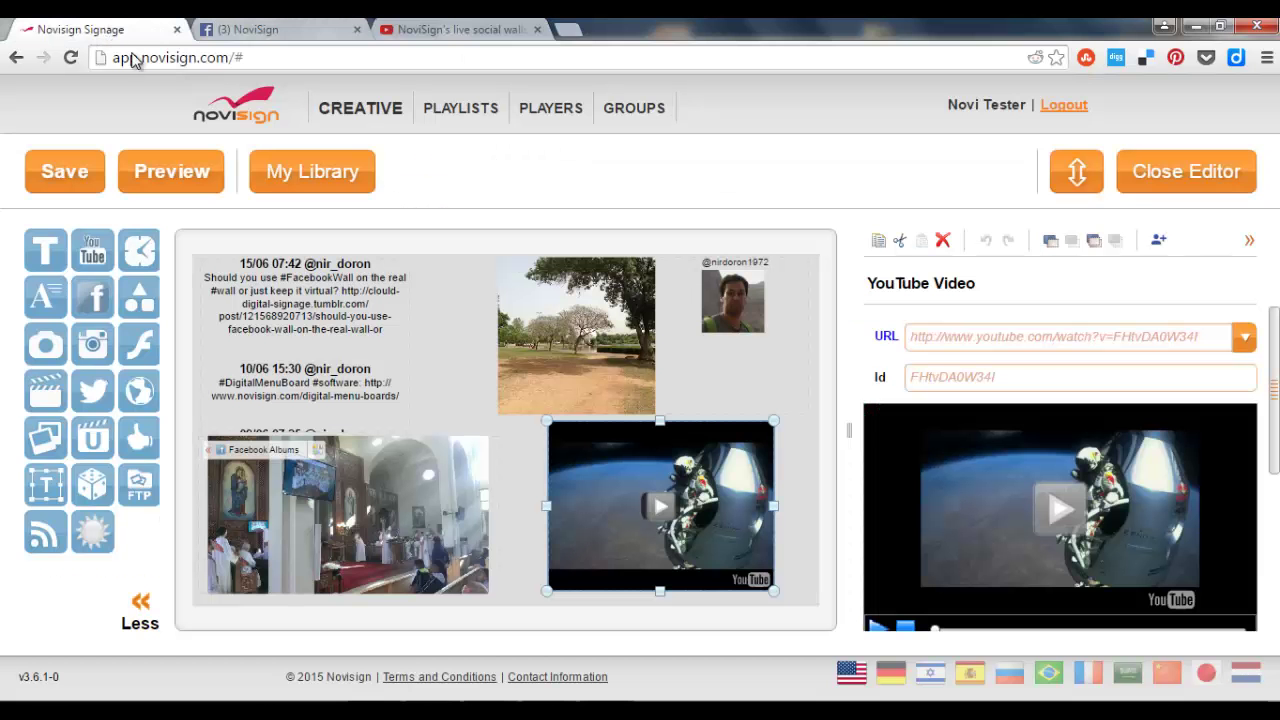
pyautogui.click(997, 338)
pyautogui.hotkey('ctrl', 'a')
pyautogui.hotkey('ctrl', 'v')
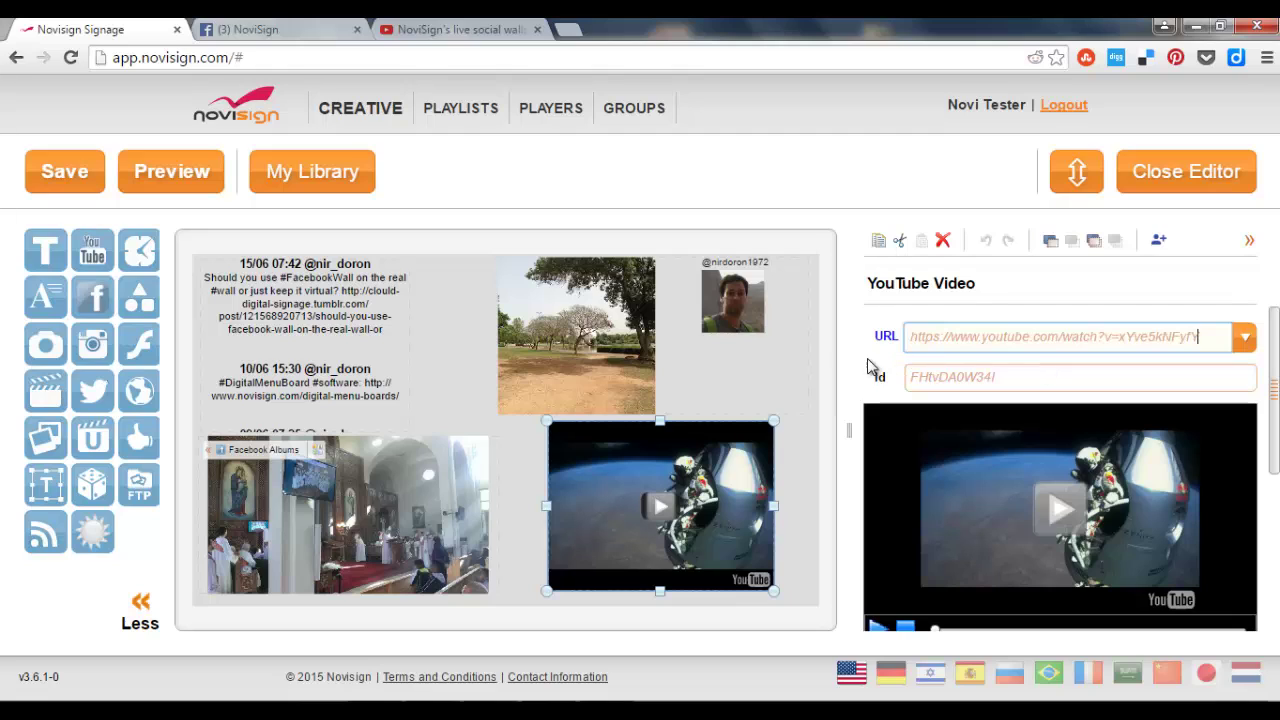
pyautogui.press('Return')
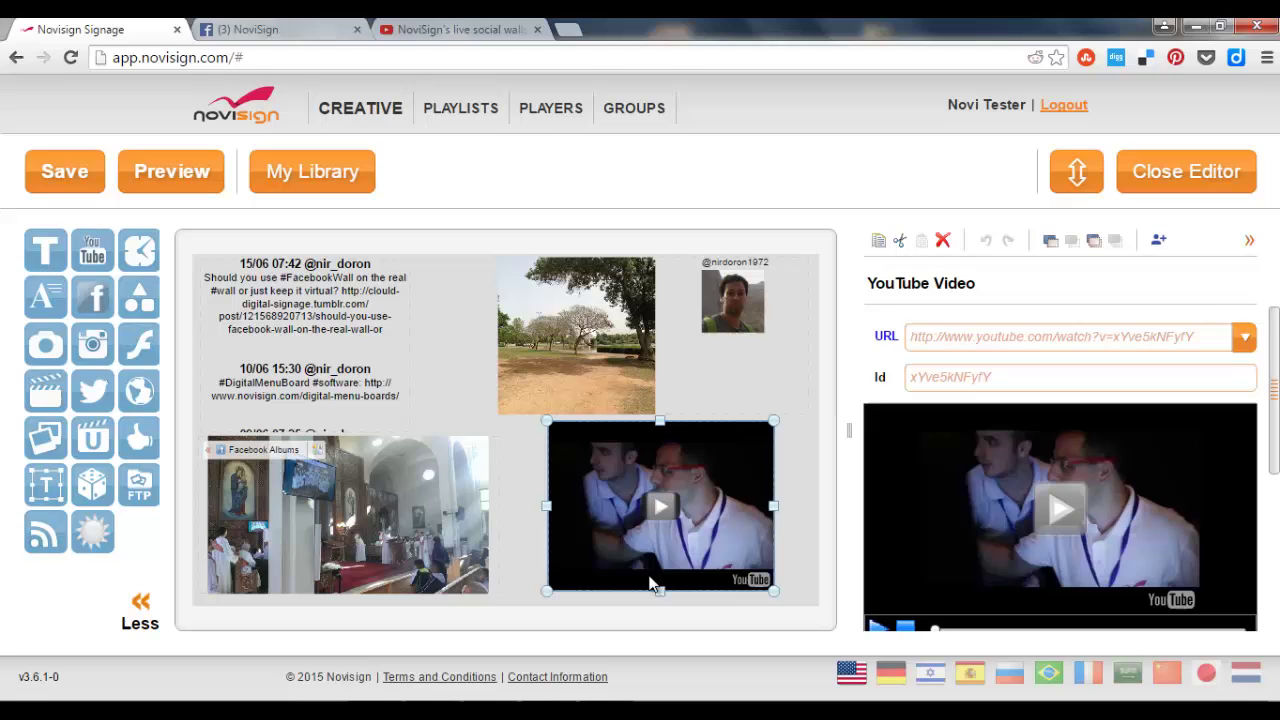
pyautogui.click(80, 182)
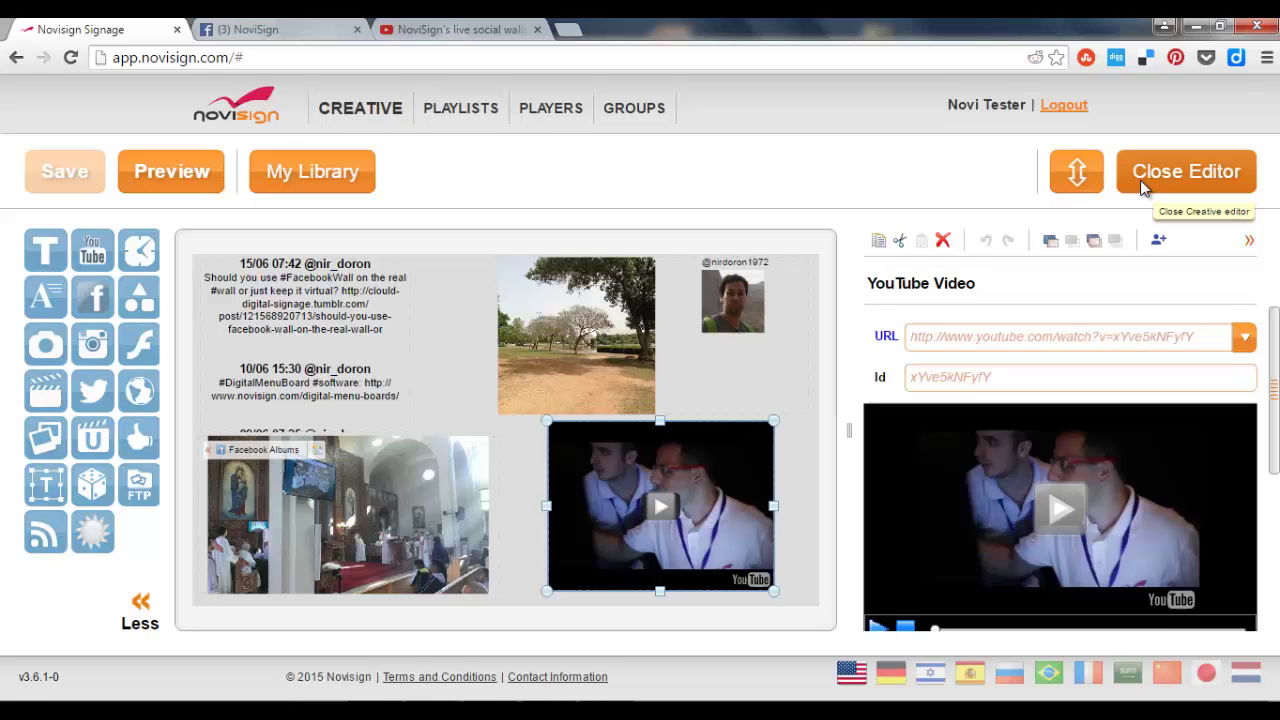
# Make a new 'Social Playlist' from the Social Feed Creative with a 999-second duration.
pyautogui.click(1165, 185)
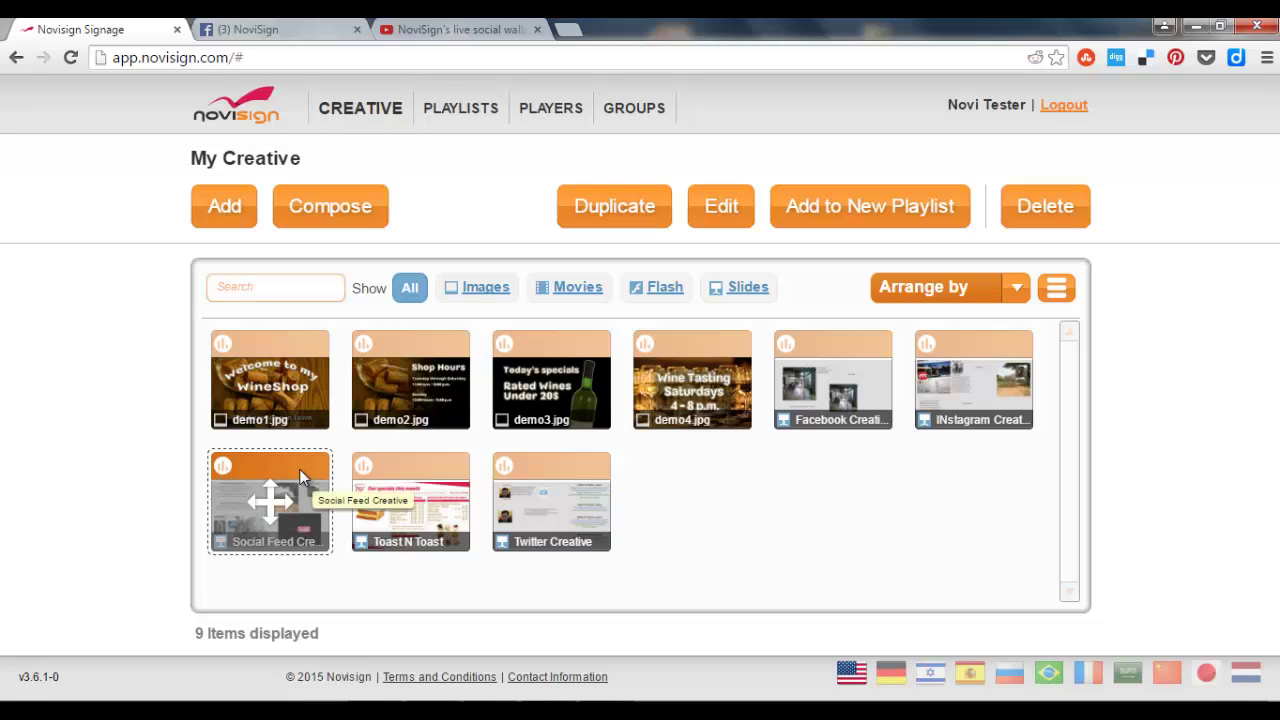
pyautogui.click(854, 212)
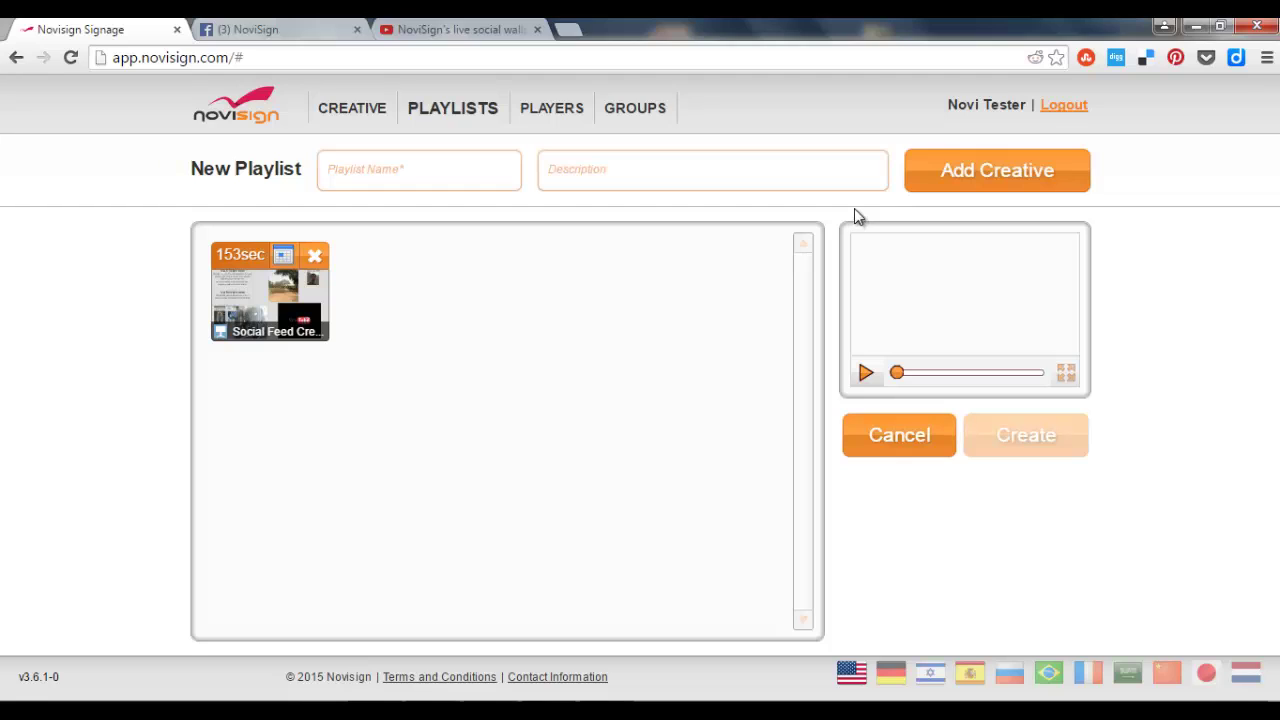
pyautogui.click(248, 258)
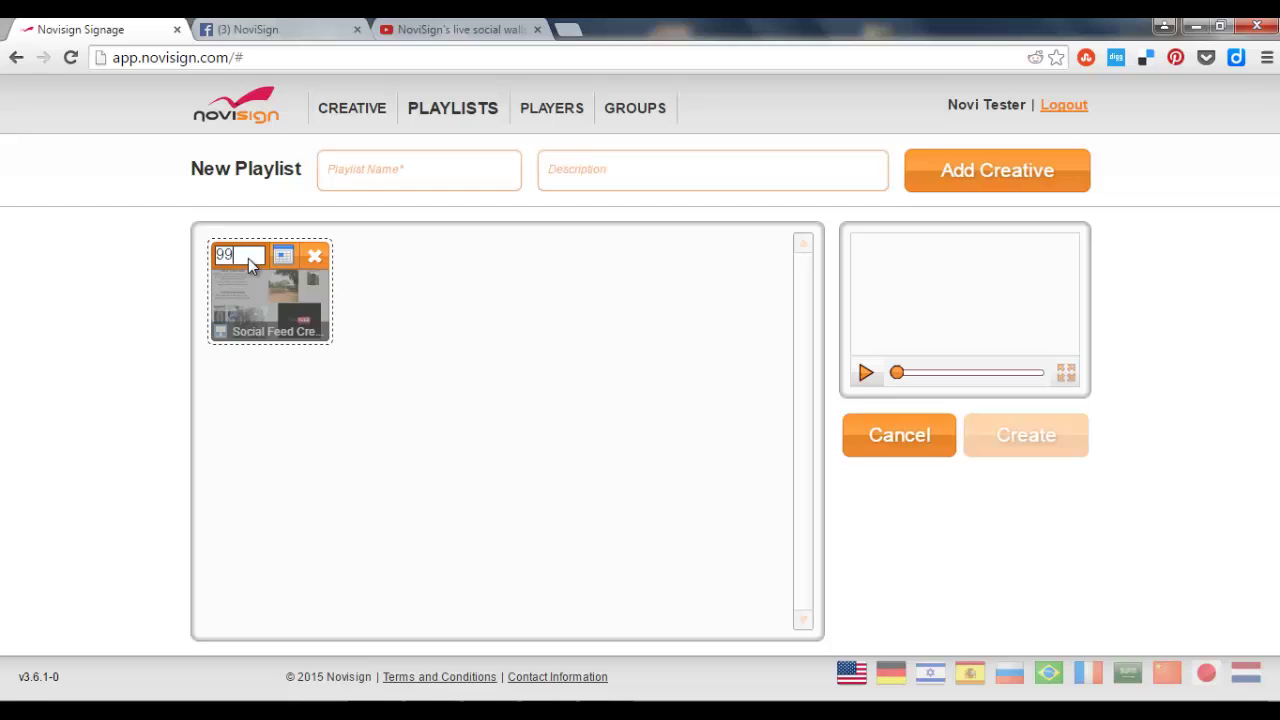
pyautogui.write('999')
pyautogui.click(378, 448)
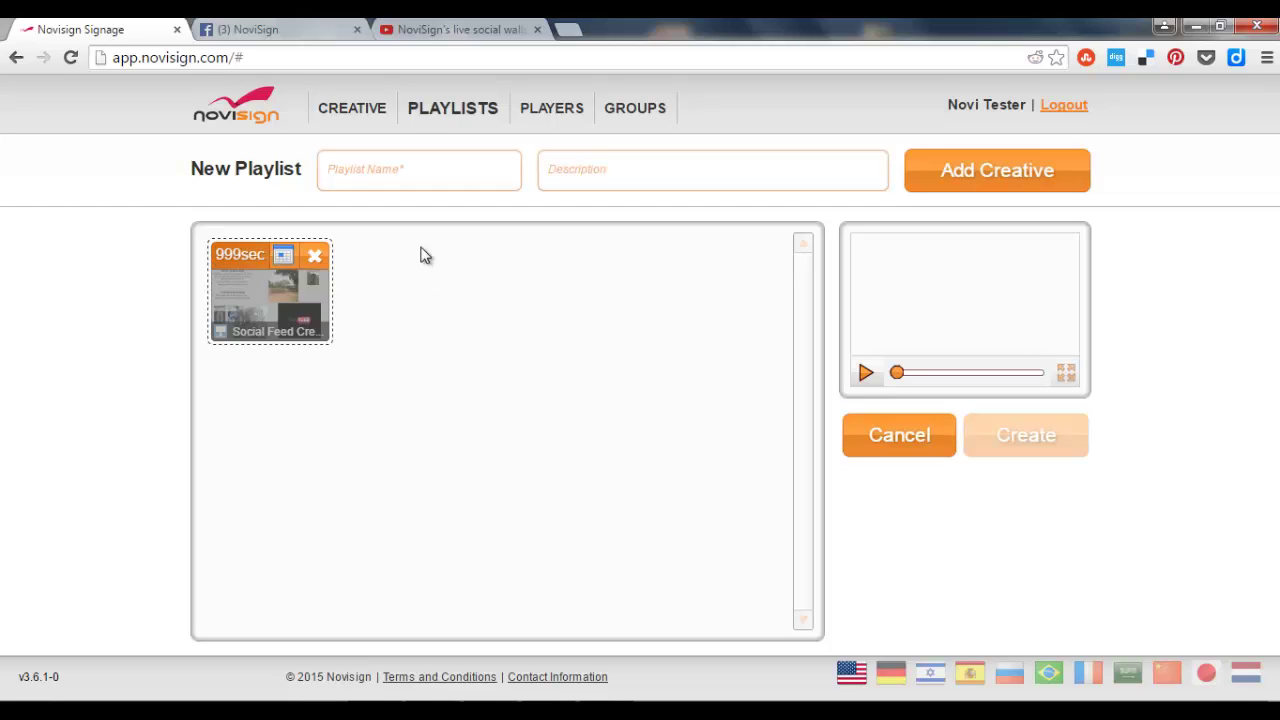
pyautogui.click(420, 168)
pyautogui.write('Socia')
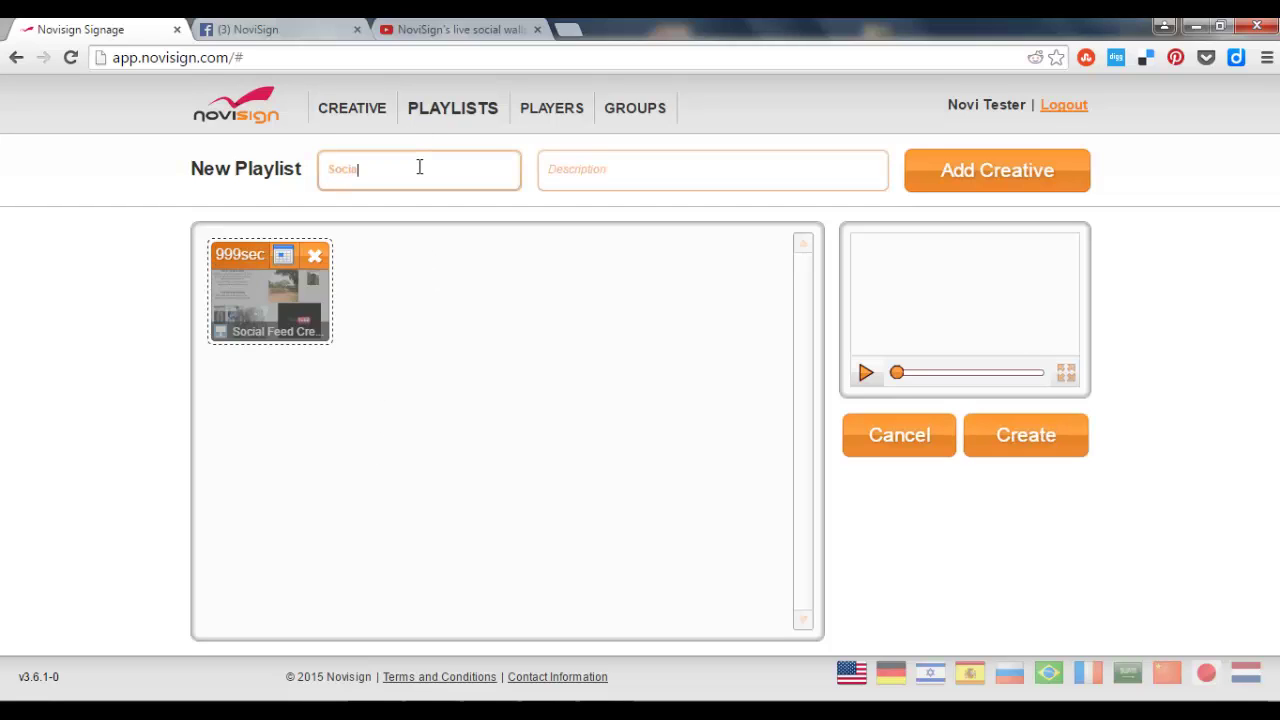
pyautogui.write('l Playlist')
pyautogui.click(1013, 448)
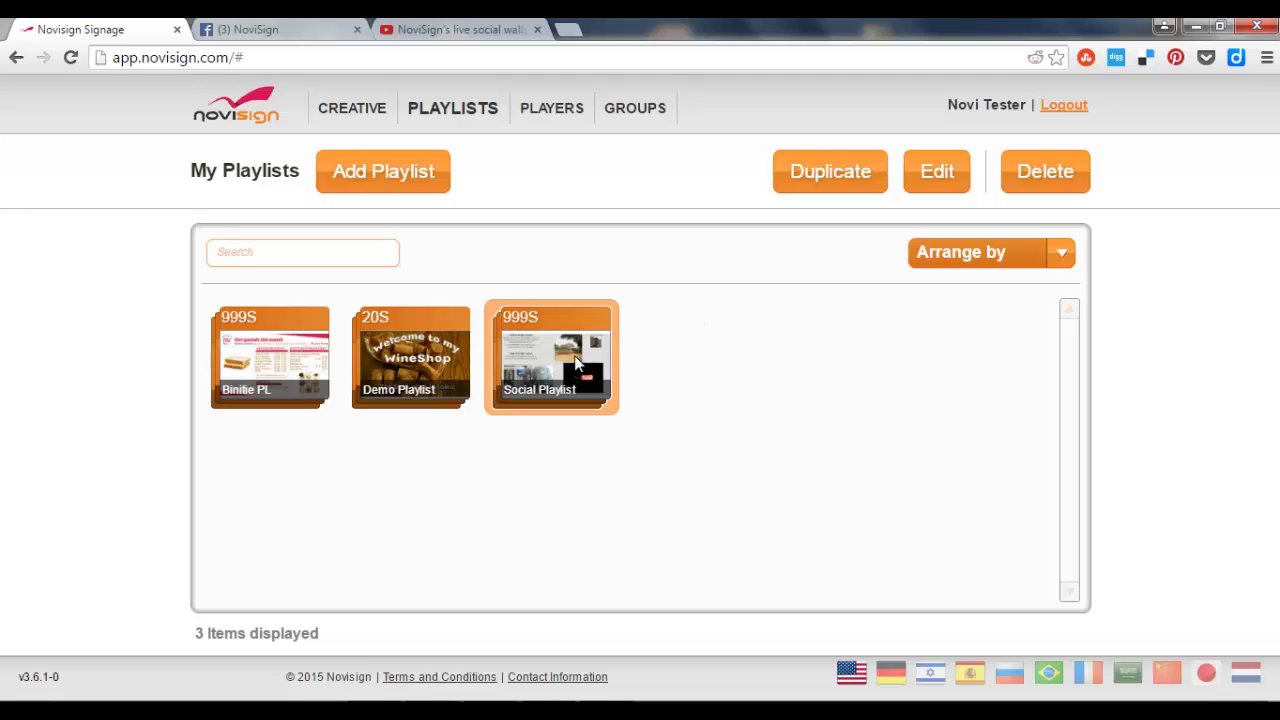
# Add a player named 'Office front' and assign the Social Playlist to it.
pyautogui.click(550, 107)
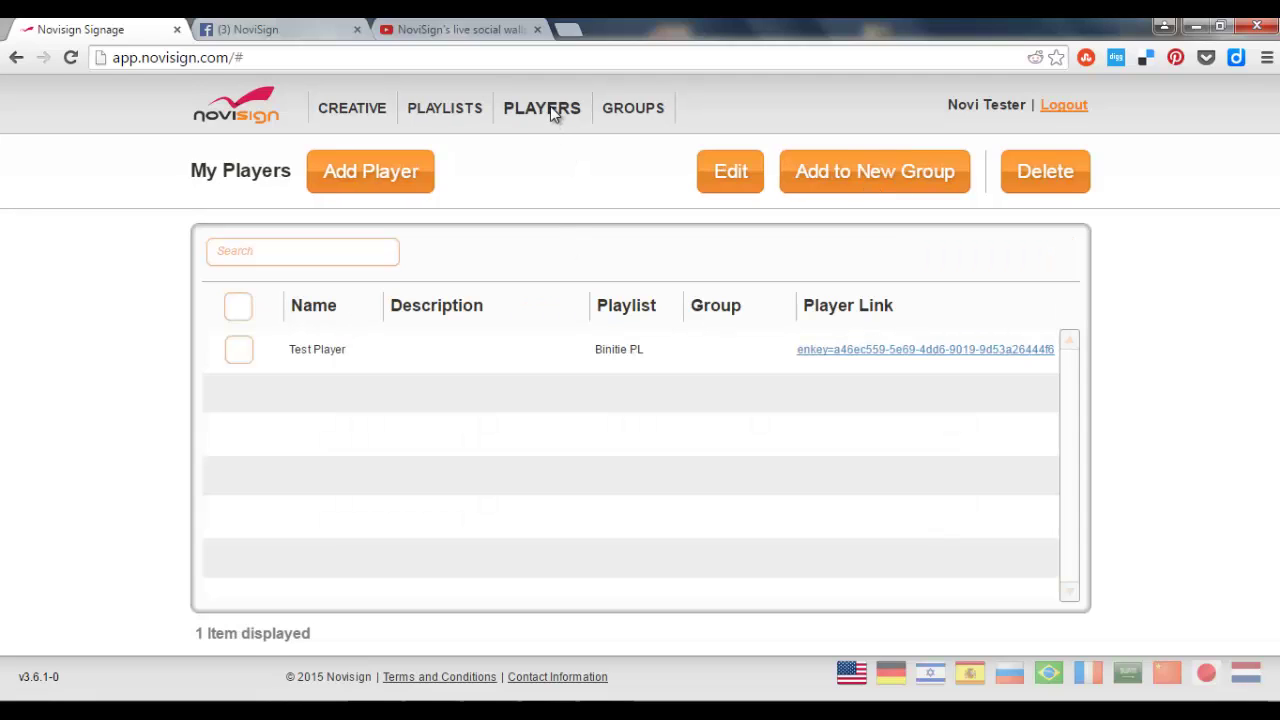
pyautogui.click(379, 172)
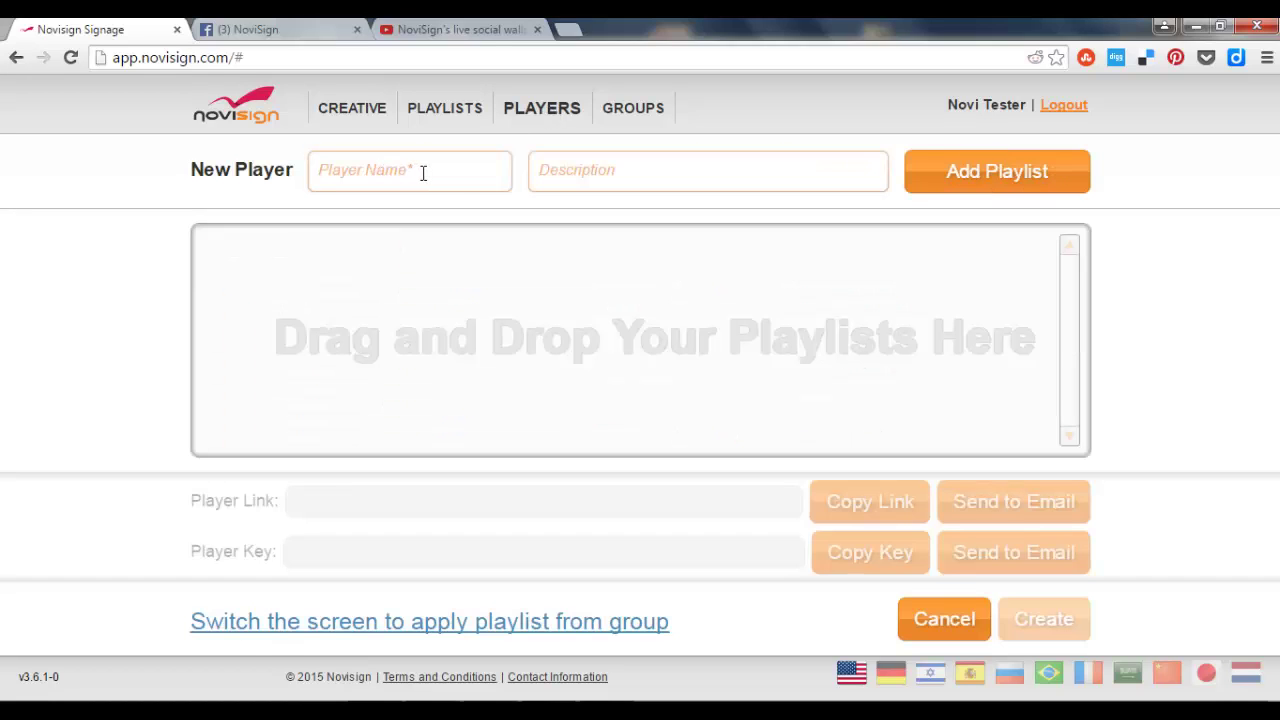
pyautogui.click(424, 172)
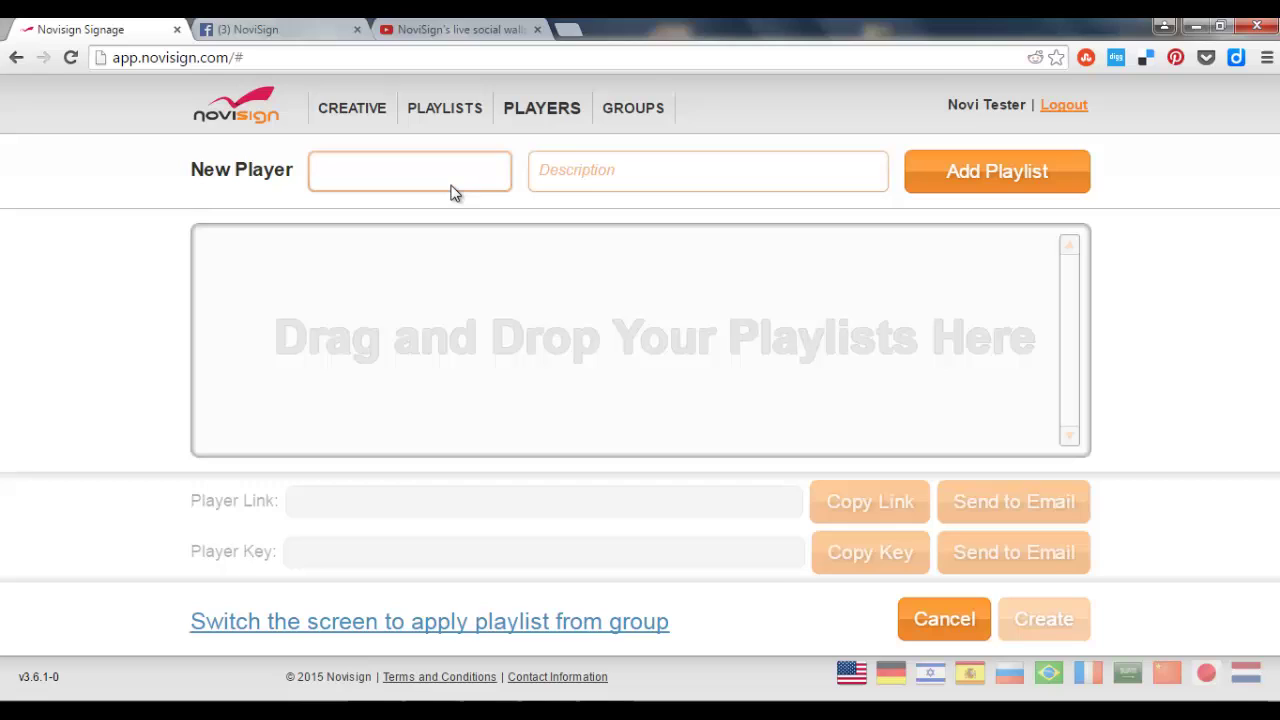
pyautogui.write('Office front')
pyautogui.click(977, 179)
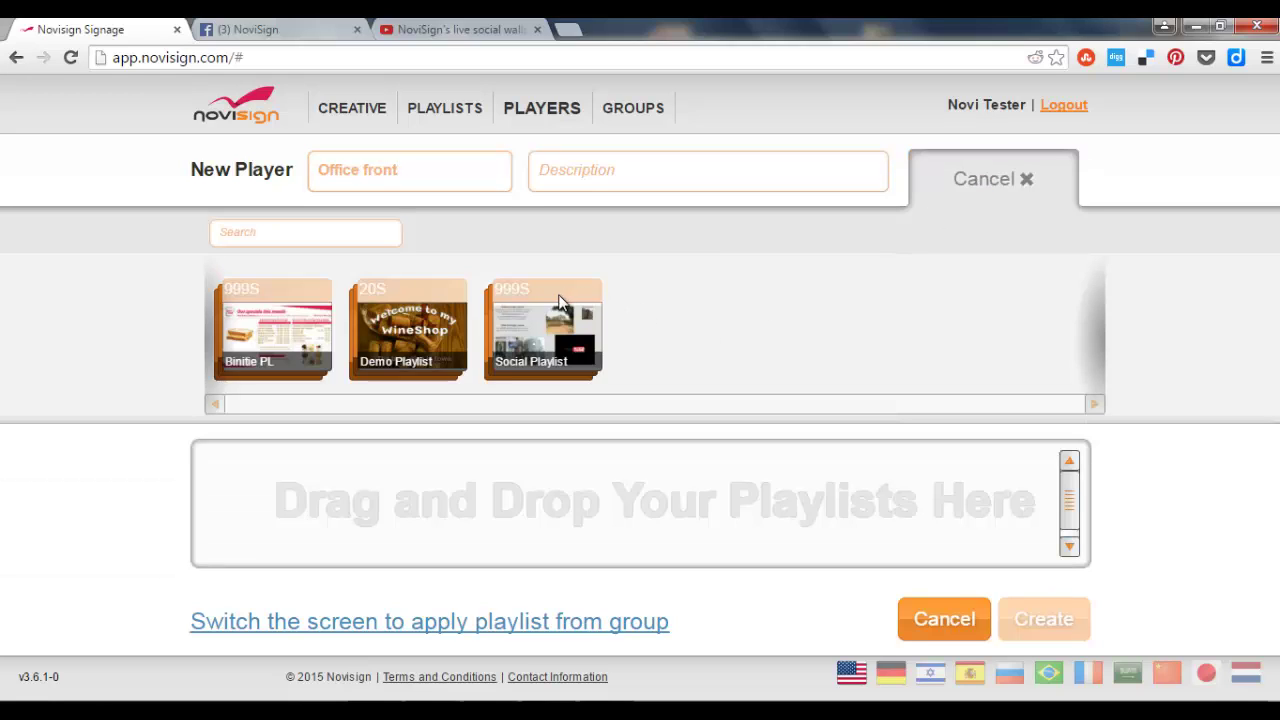
pyautogui.moveTo(535, 316); pyautogui.dragTo(516, 490)
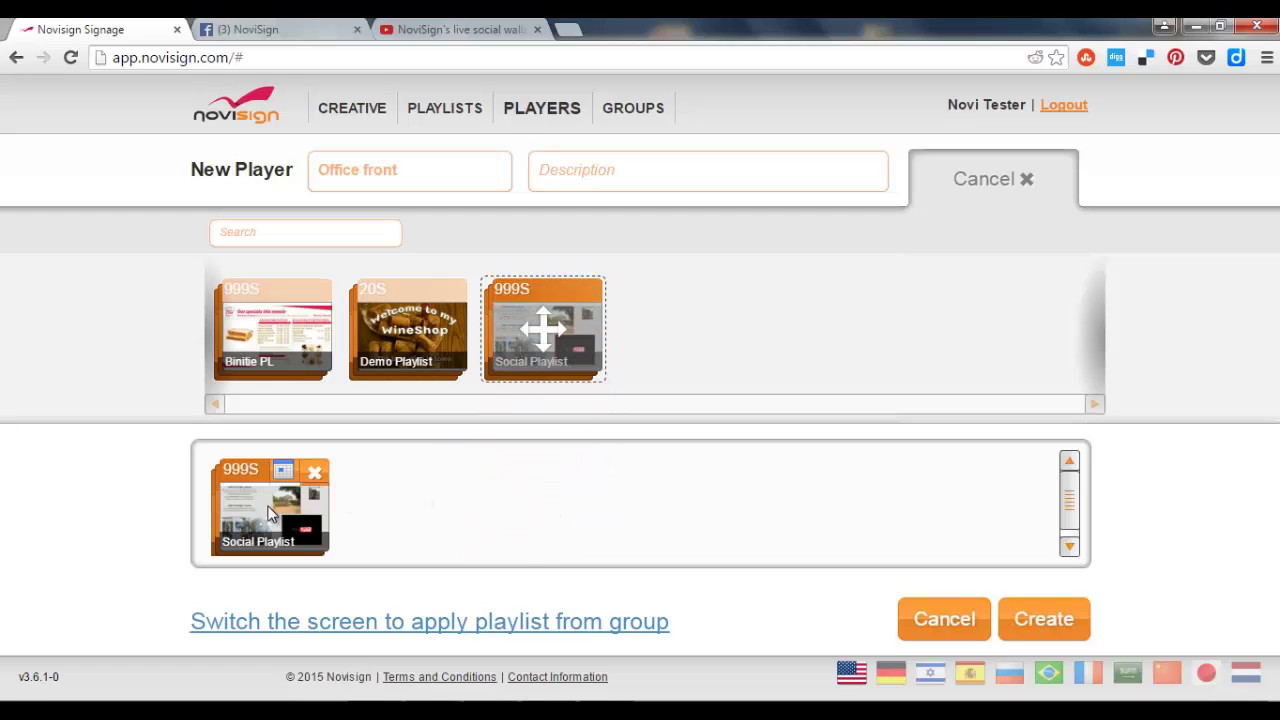
pyautogui.click(1021, 617)
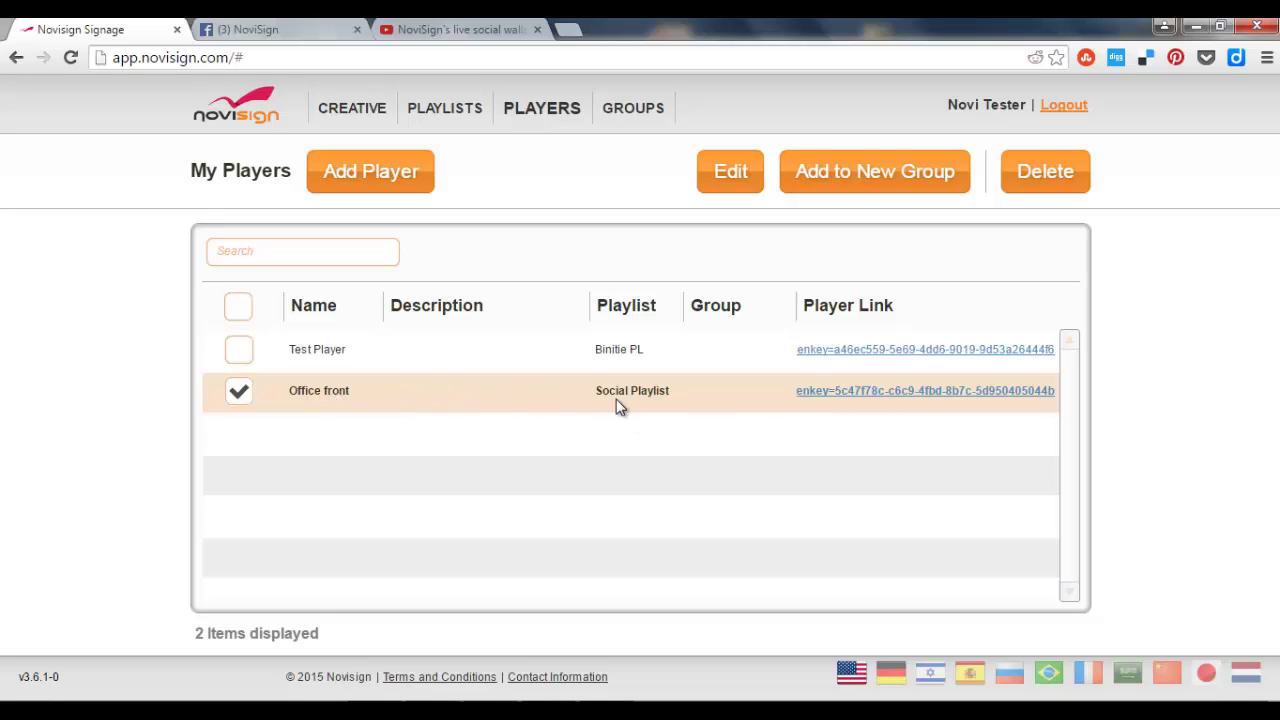
# Open the Office front player's settings and copy its player key.
pyautogui.click(732, 174)
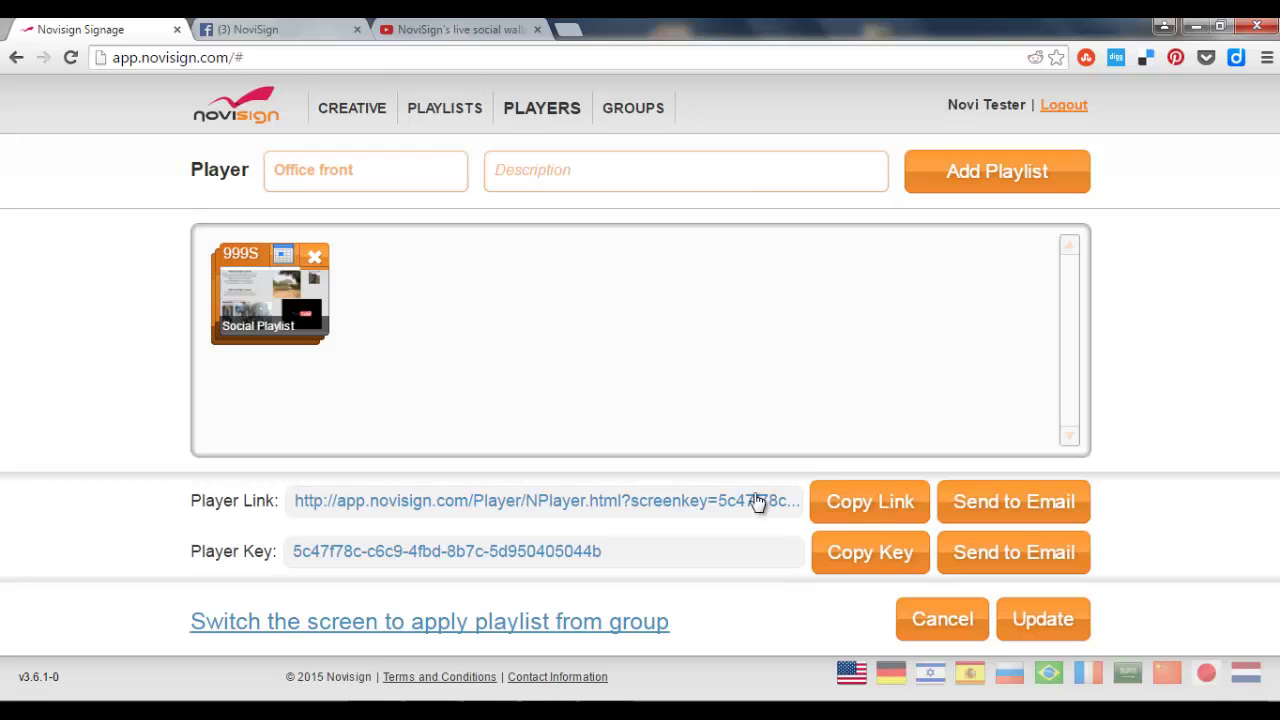
pyautogui.click(853, 548)
# Launch NoviSign Player from the desktop and start it with the Office front player key.
pyautogui.click(1276, 700)
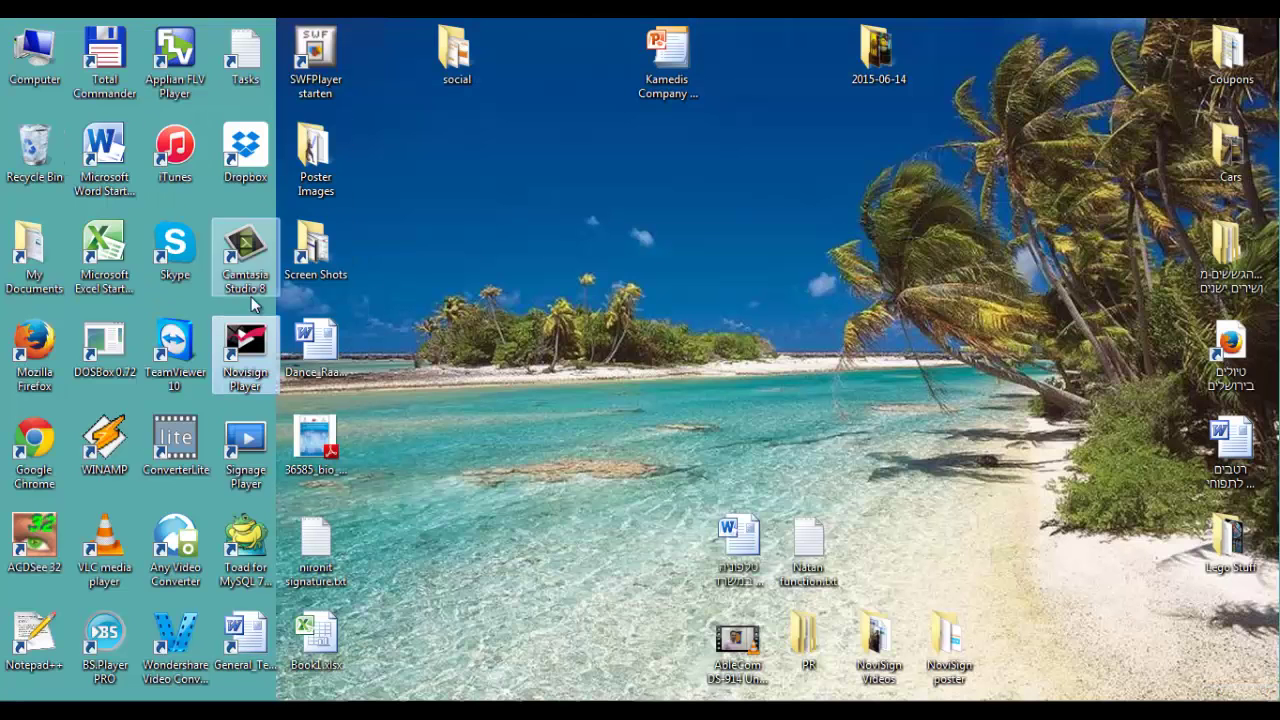
pyautogui.doubleClick(258, 345)
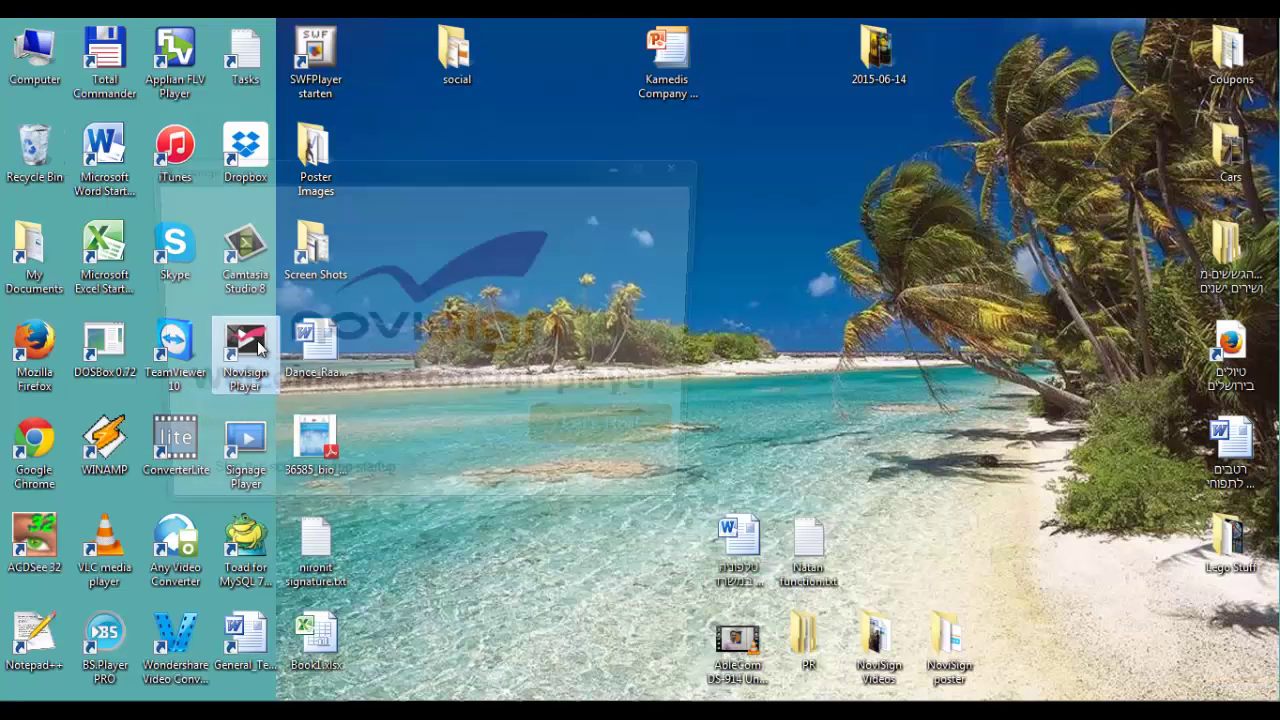
pyautogui.moveTo(494, 443); pyautogui.dragTo(160, 434)
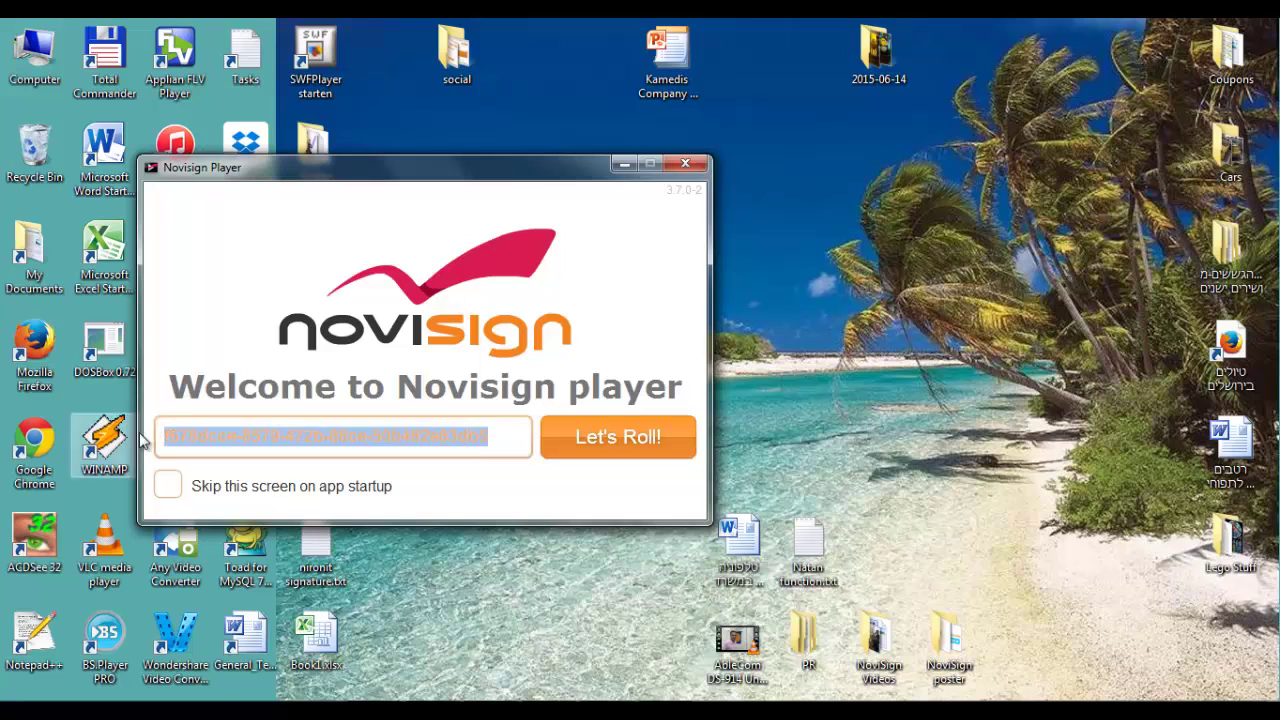
pyautogui.hotkey('ctrl', 'v')
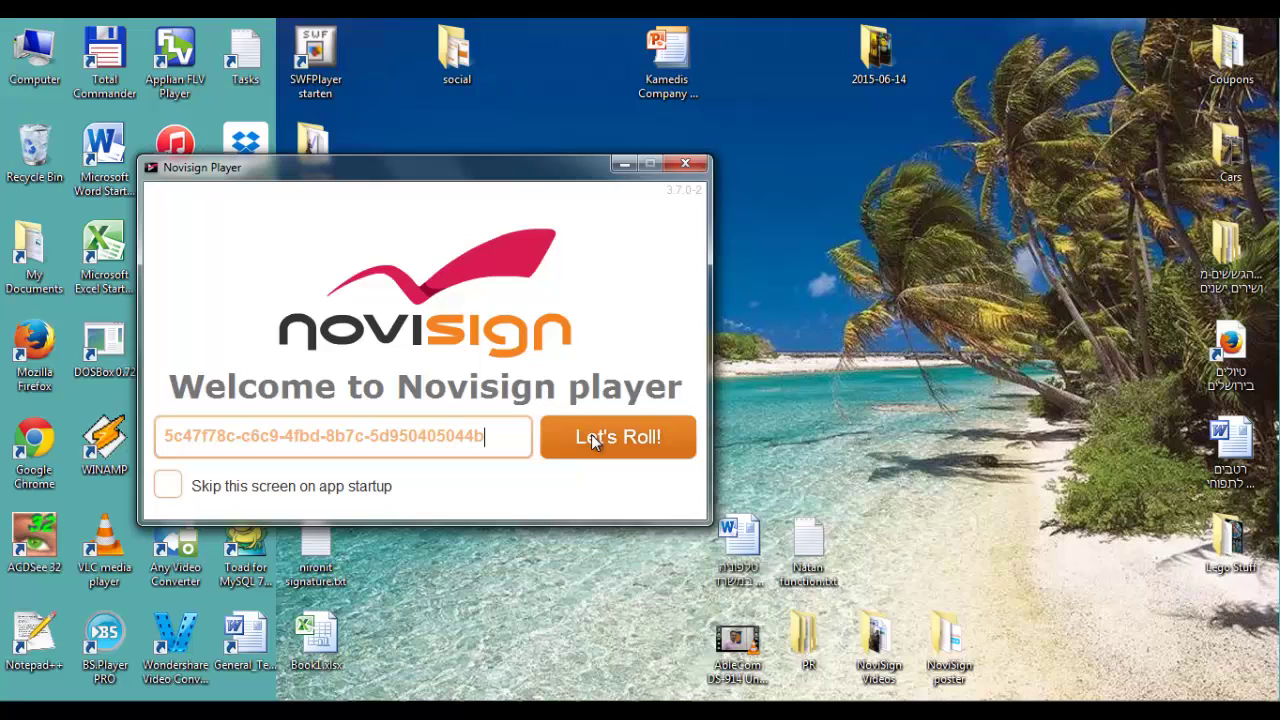
pyautogui.click(591, 436)
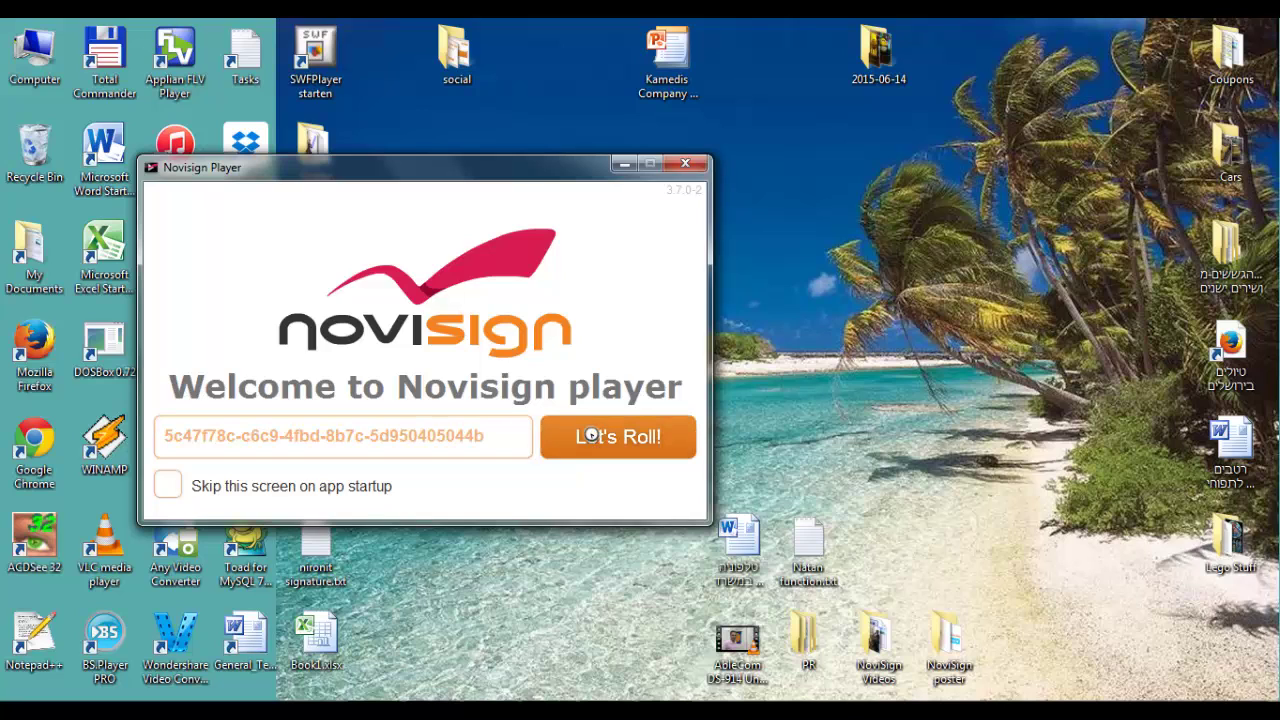